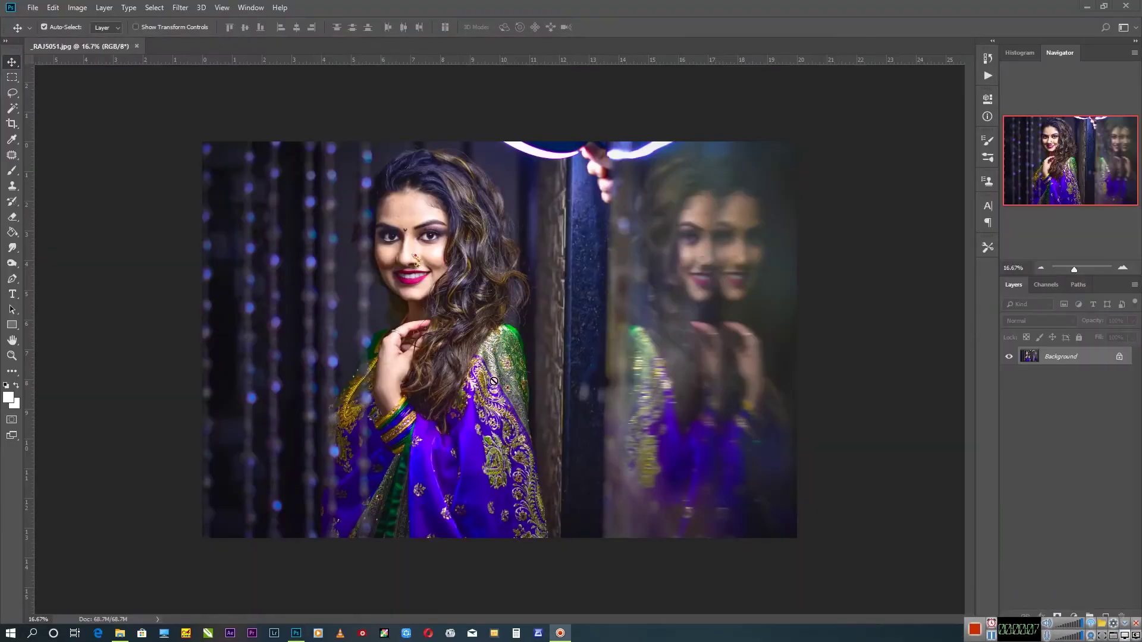
- Zoom in on the face and pick the Spot Healing Brush at a smaller brush size
{"action": "scroll", "coordinate": [445, 257], "scroll_direction": "up", "scroll_amount": 5}
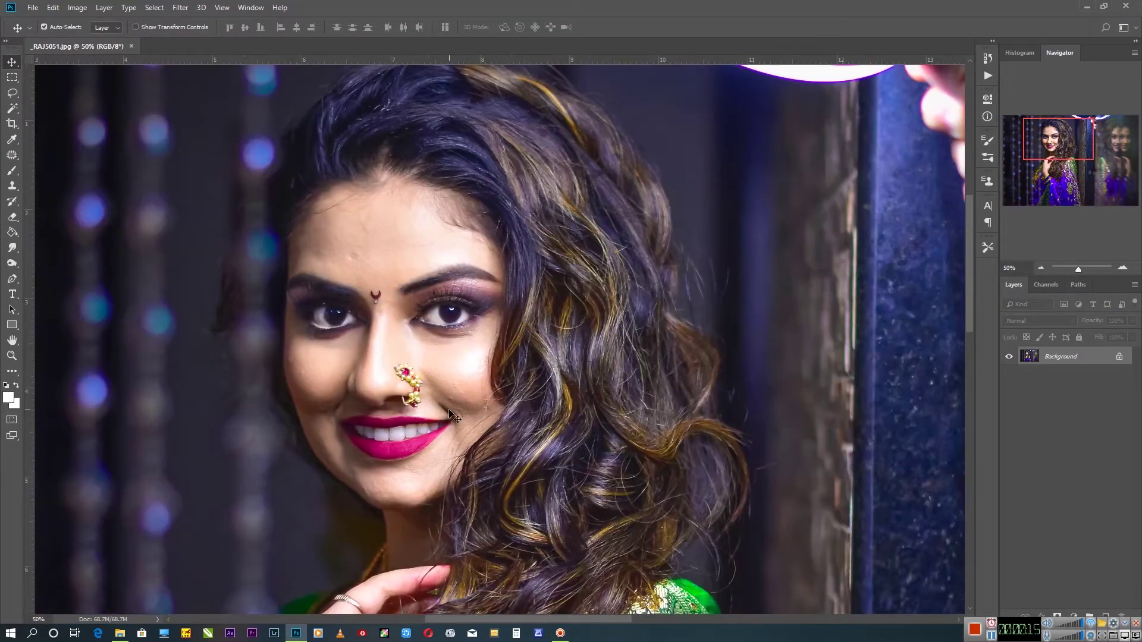
{"action": "key", "text": "j"}
{"action": "key", "text": "bracketleft"}
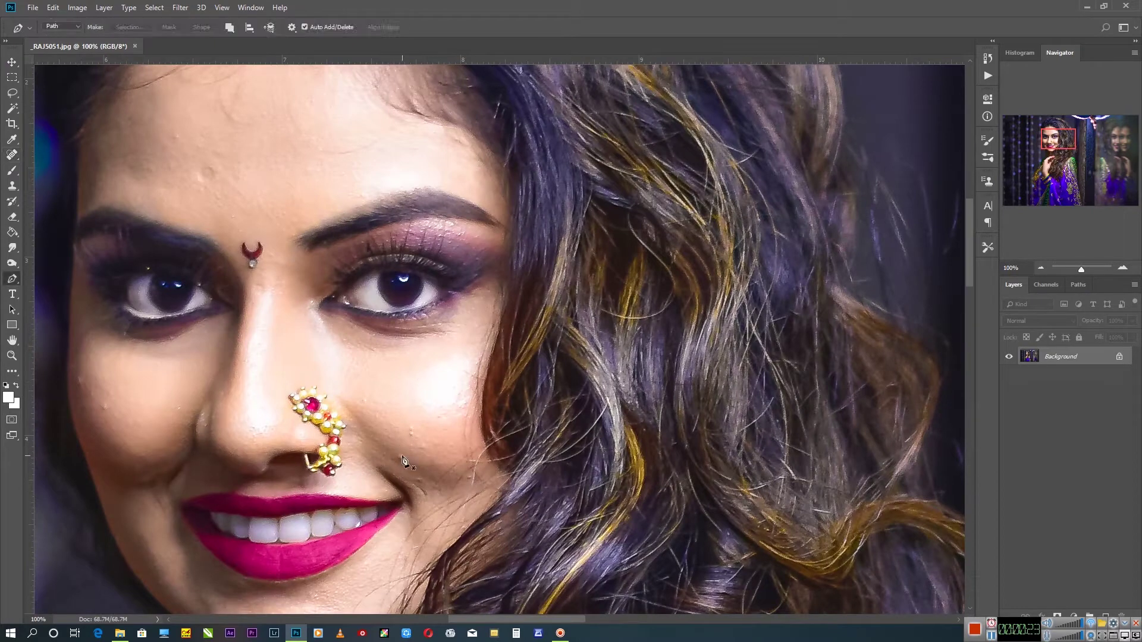
- Heal the blemish on the left cheek and the spots across the forehead
{"action": "key", "text": "bracketright"}
{"action": "scroll", "coordinate": [428, 479], "scroll_direction": "up", "scroll_amount": 3}
{"action": "left_click", "coordinate": [207, 468]}
{"action": "scroll", "coordinate": [349, 306], "scroll_direction": "up", "scroll_amount": 2}
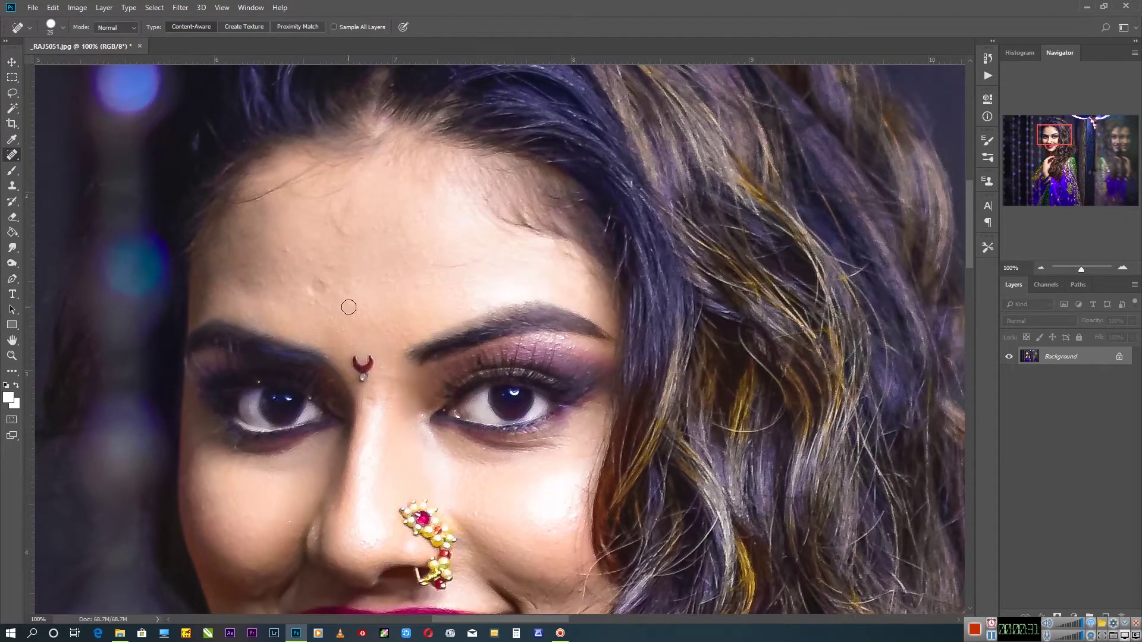
{"action": "left_click", "coordinate": [286, 252]}
{"action": "left_click_drag", "start_coordinate": [398, 223], "coordinate": [475, 251]}
- With a smaller brush, heal the dark mole beside the smile, then add a new empty layer
{"action": "scroll", "coordinate": [343, 287], "scroll_direction": "up", "scroll_amount": 2}
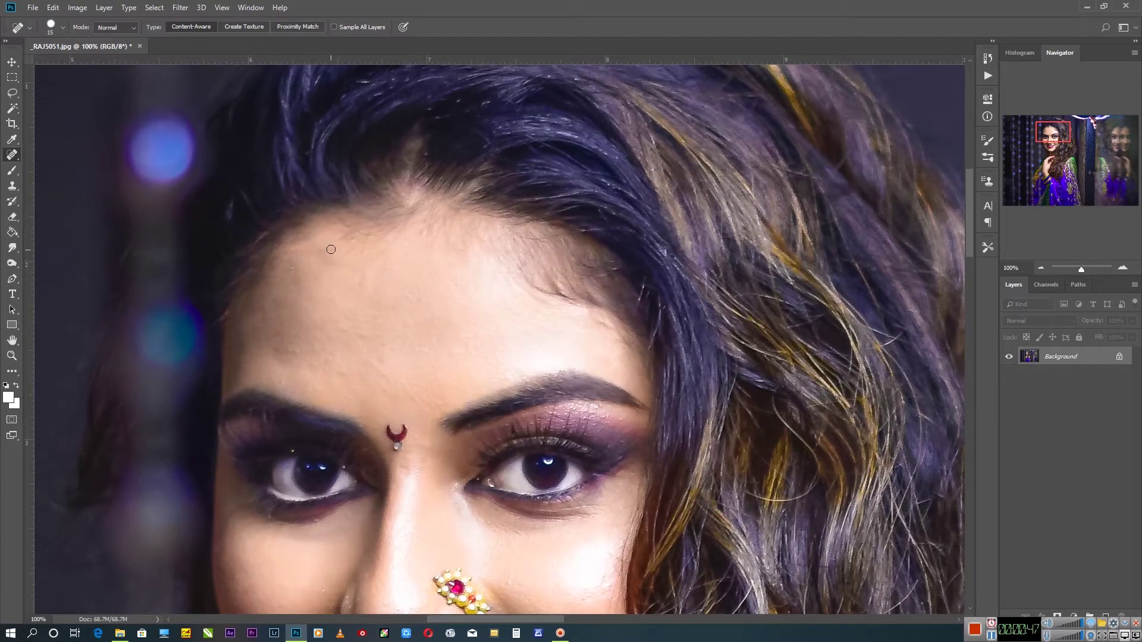
{"action": "scroll", "coordinate": [382, 346], "scroll_direction": "down", "scroll_amount": 3}
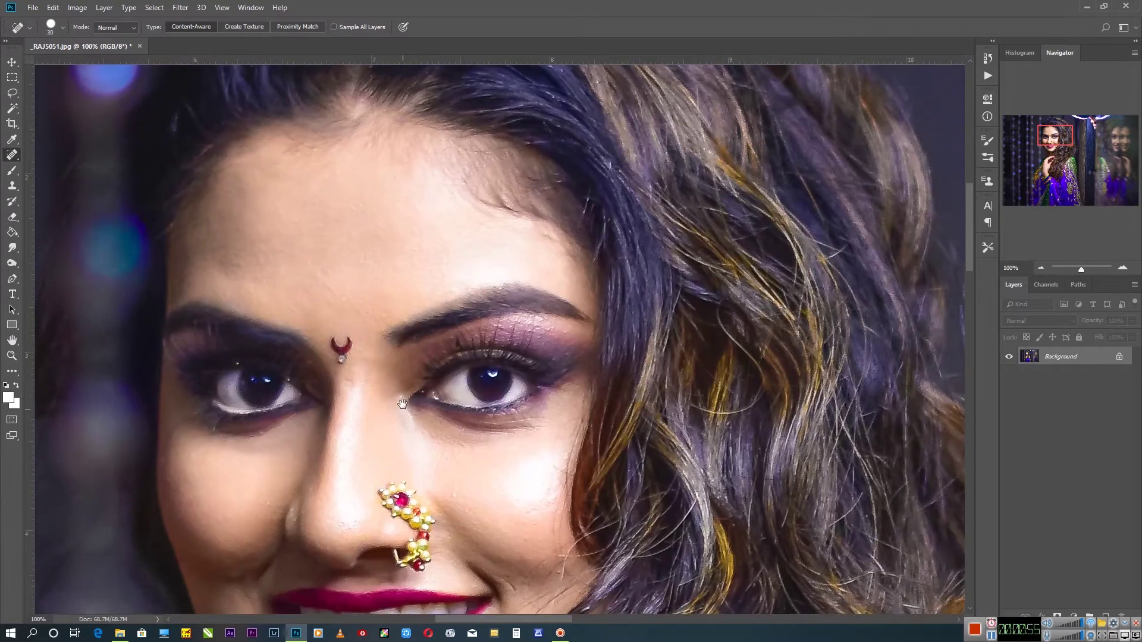
{"action": "scroll", "coordinate": [374, 234], "scroll_direction": "down", "scroll_amount": 7}
{"action": "scroll", "coordinate": [375, 234], "scroll_direction": "right", "scroll_amount": 3}
{"action": "key", "text": "bracketleft"}
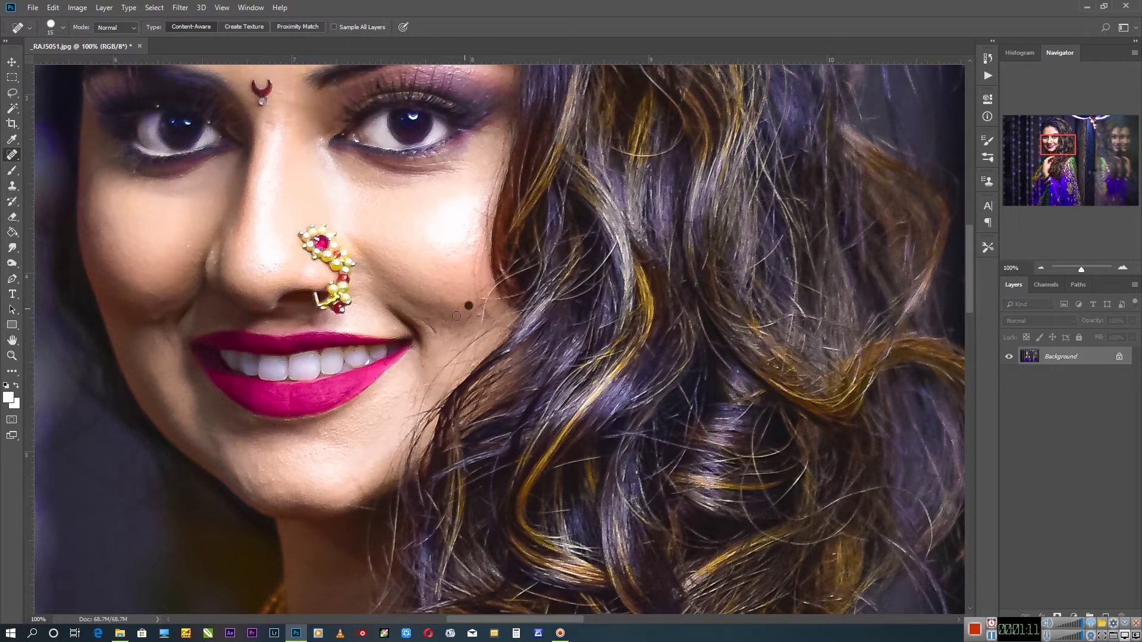
{"action": "left_click", "coordinate": [458, 336]}
{"action": "scroll", "coordinate": [455, 292], "scroll_direction": "up", "scroll_amount": 3}
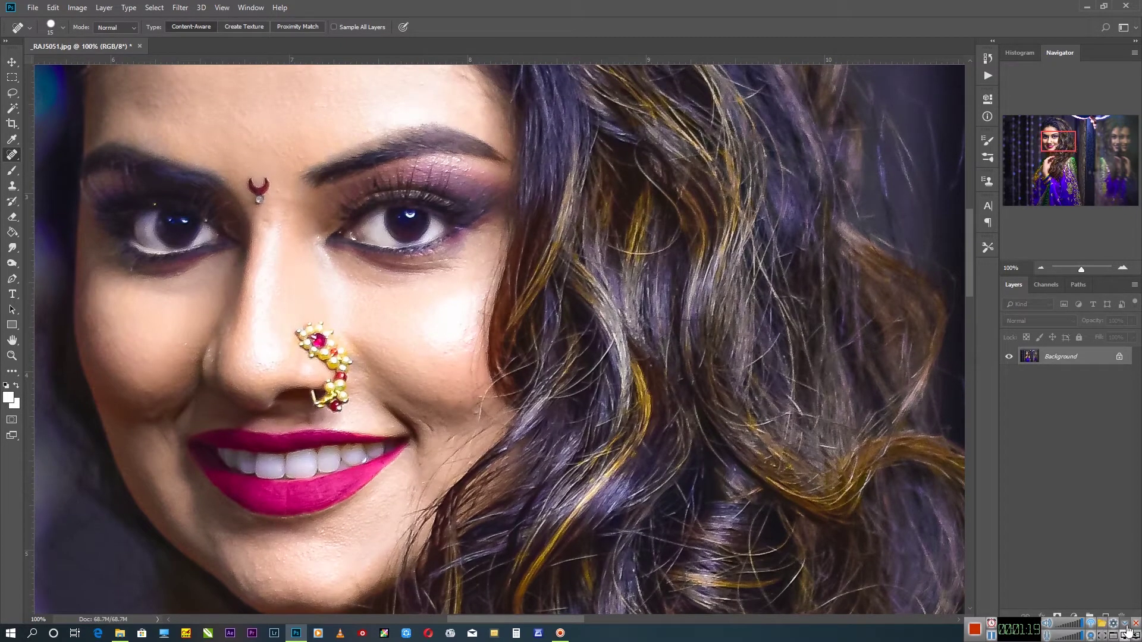
{"action": "left_click", "coordinate": [1105, 617]}
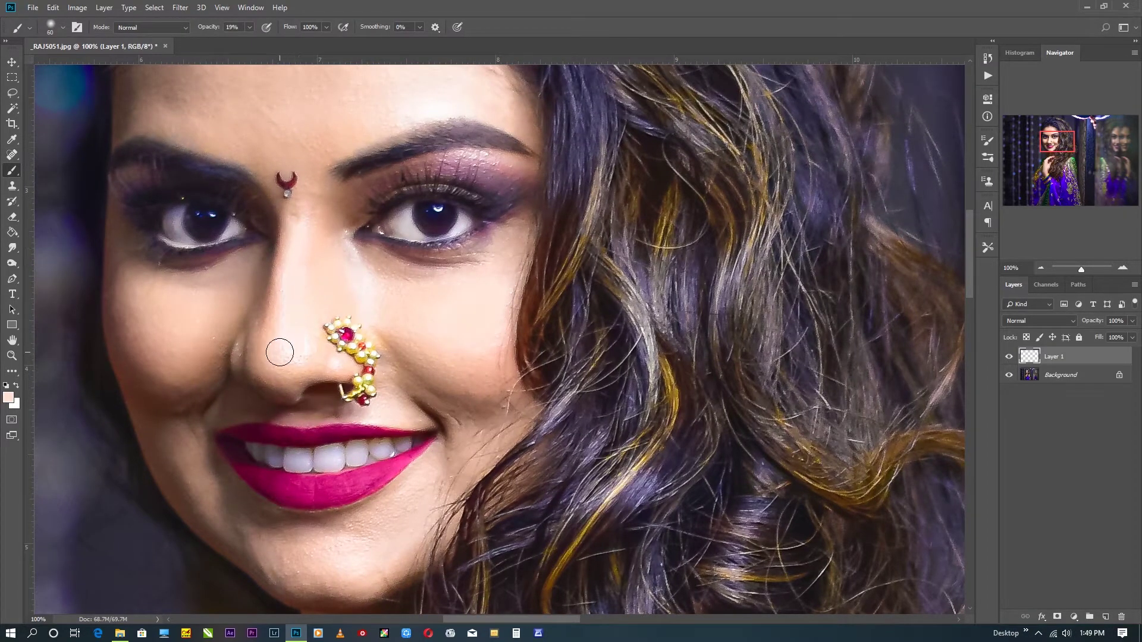
- Reframe the face, copy the Background onto a new layer with Ctrl+J, and merge it back
{"action": "left_click_drag", "start_coordinate": [364, 212], "coordinate": [411, 378]}
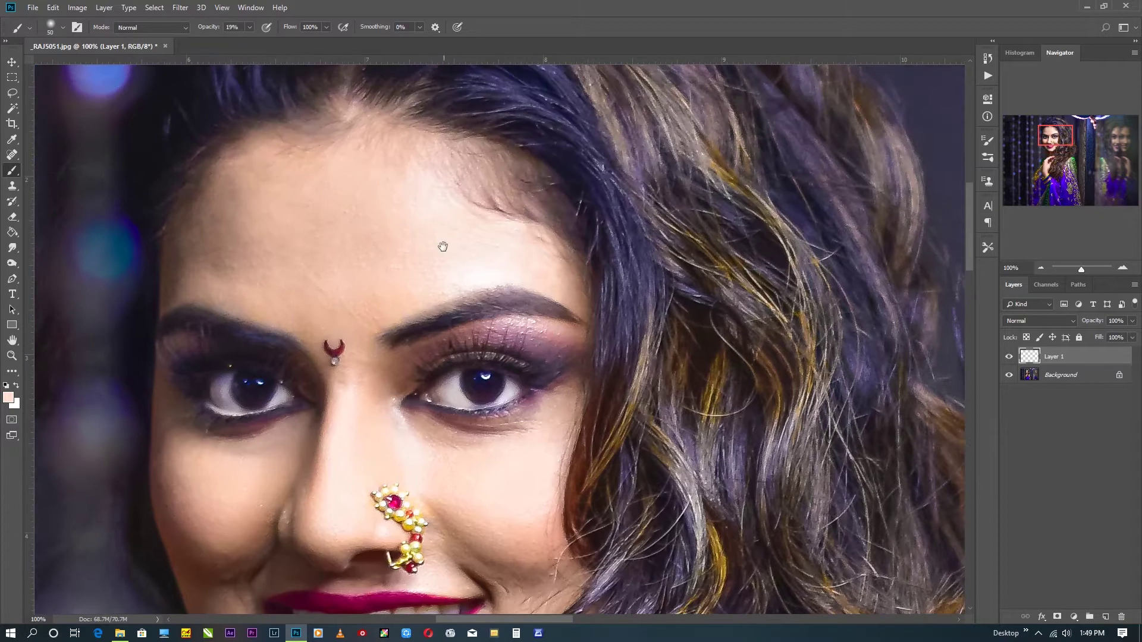
{"action": "key", "text": "ctrl+minus"}
{"action": "key", "text": "ctrl+minus"}
{"action": "left_click", "coordinate": [1094, 380]}
{"action": "key", "text": "ctrl+j"}
{"action": "key", "text": "ctrl+e"}
- Switch to the Rectangular Marquee and make Layer 1 visible on the canvas
{"action": "key", "text": "m"}
{"action": "key", "text": "ctrl+plus"}
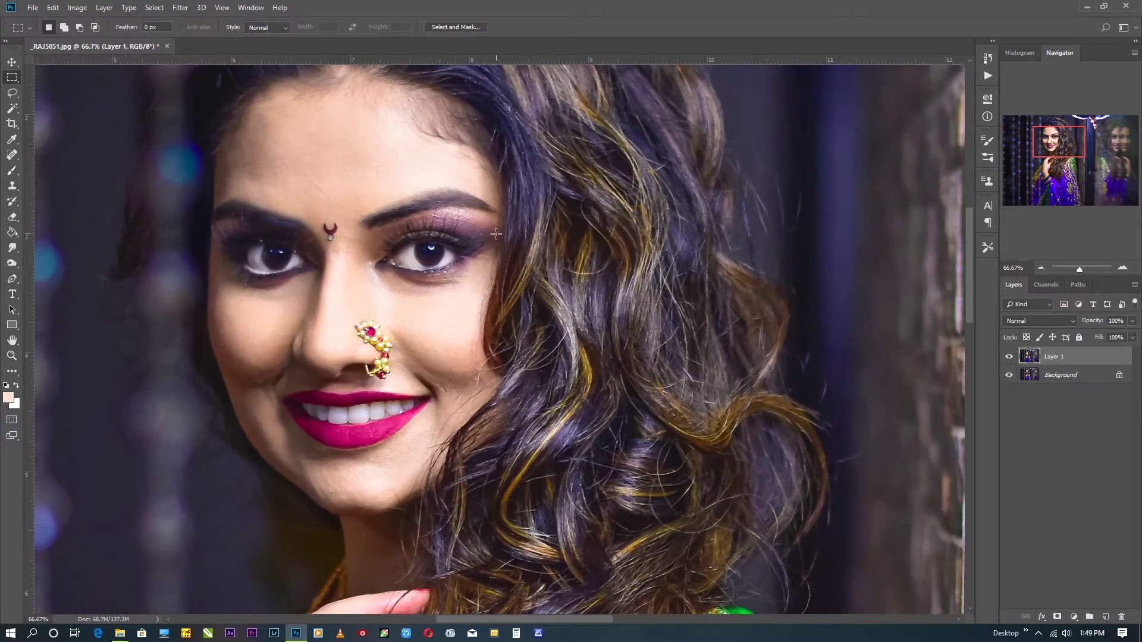
{"action": "left_click", "coordinate": [1009, 357]}
{"action": "scroll", "coordinate": [545, 363], "scroll_direction": "up", "scroll_amount": 2}
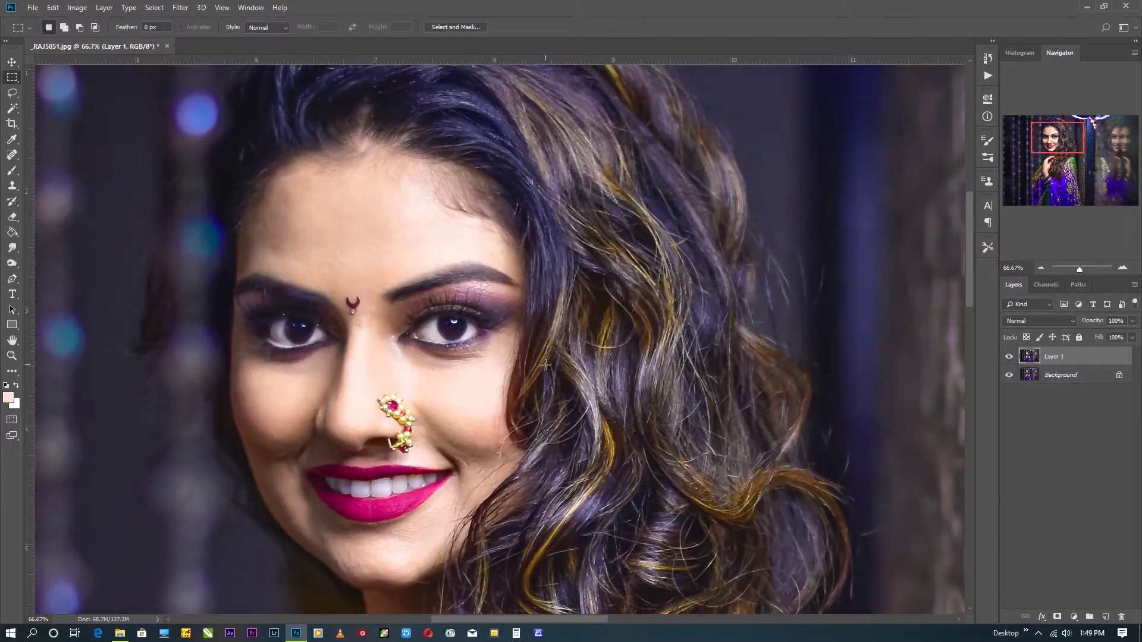
{"action": "key", "text": "ctrl+minus"}
{"action": "key", "text": "ctrl+minus"}
- Merge the layers down and start a Magic Wand selection of the face skin
{"action": "right_click", "coordinate": [1082, 372]}
{"action": "left_click", "coordinate": [1046, 516]}
{"action": "left_click", "coordinate": [180, 8]}
{"action": "key", "text": "Escape"}
{"action": "left_click", "coordinate": [12, 108]}
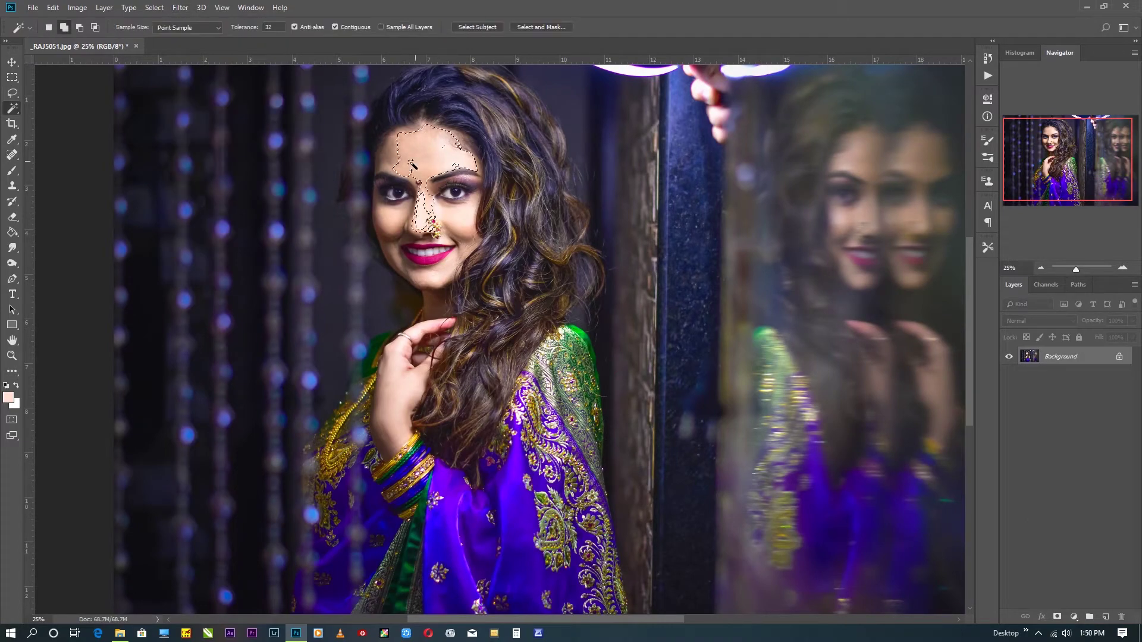
{"action": "left_click", "coordinate": [440, 275]}
{"action": "key", "text": "ctrl+z"}
- Add forehead, nose, hand and hairline skin to the selection and copy it to Layer 1
{"action": "left_click", "coordinate": [453, 213], "text": "shift"}
{"action": "left_click", "coordinate": [426, 216]}
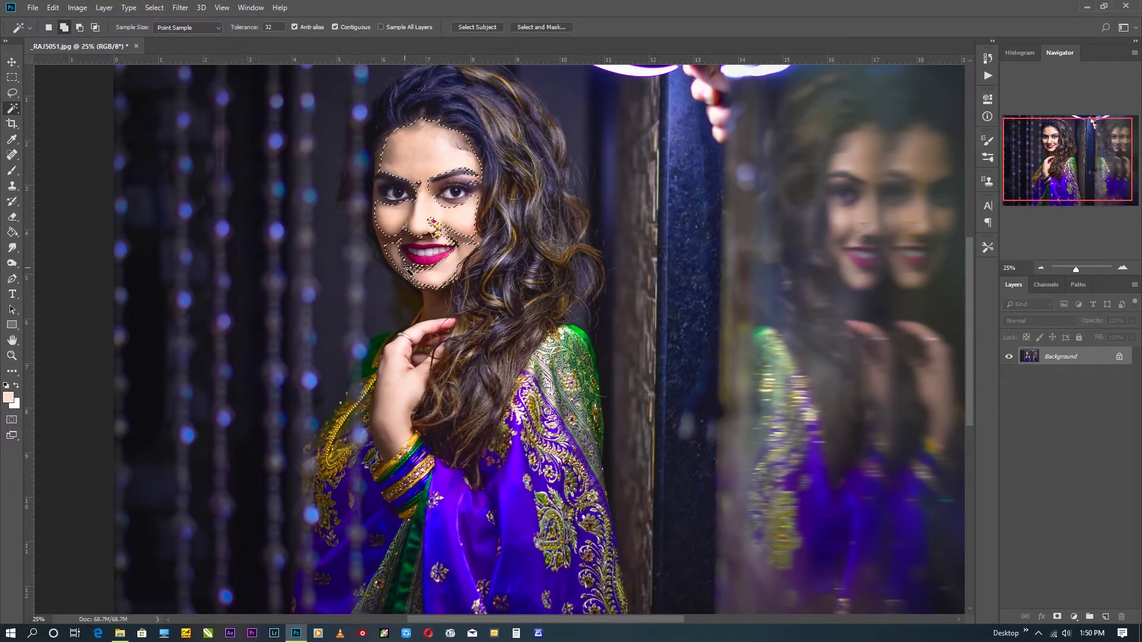
{"action": "left_click", "coordinate": [386, 429]}
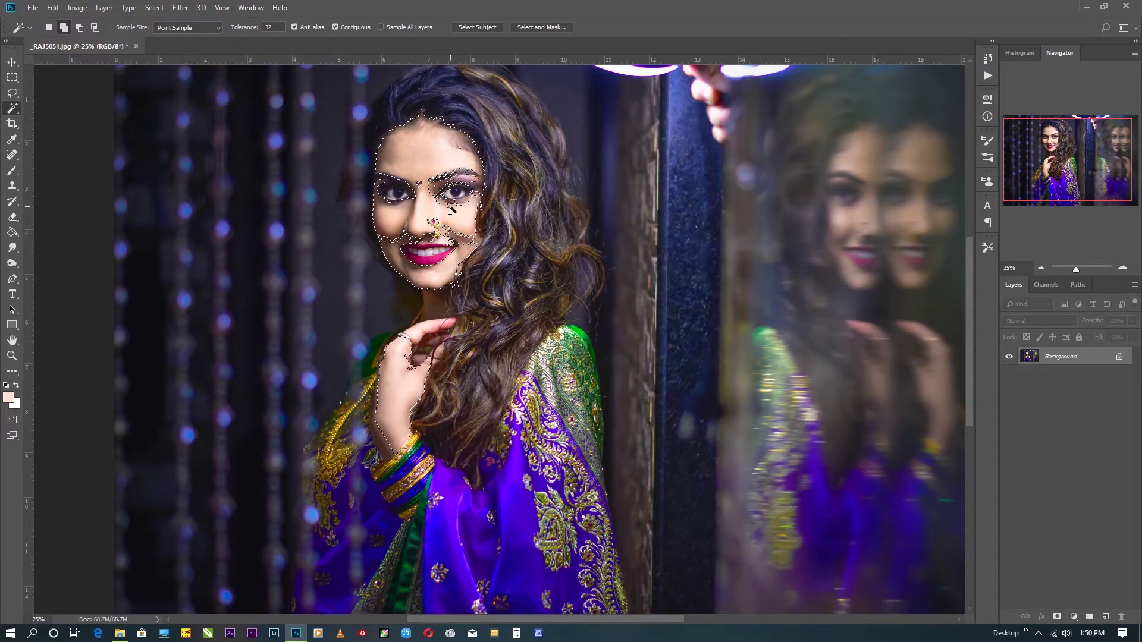
{"action": "left_click", "coordinate": [483, 214]}
{"action": "key", "text": "ctrl+j"}
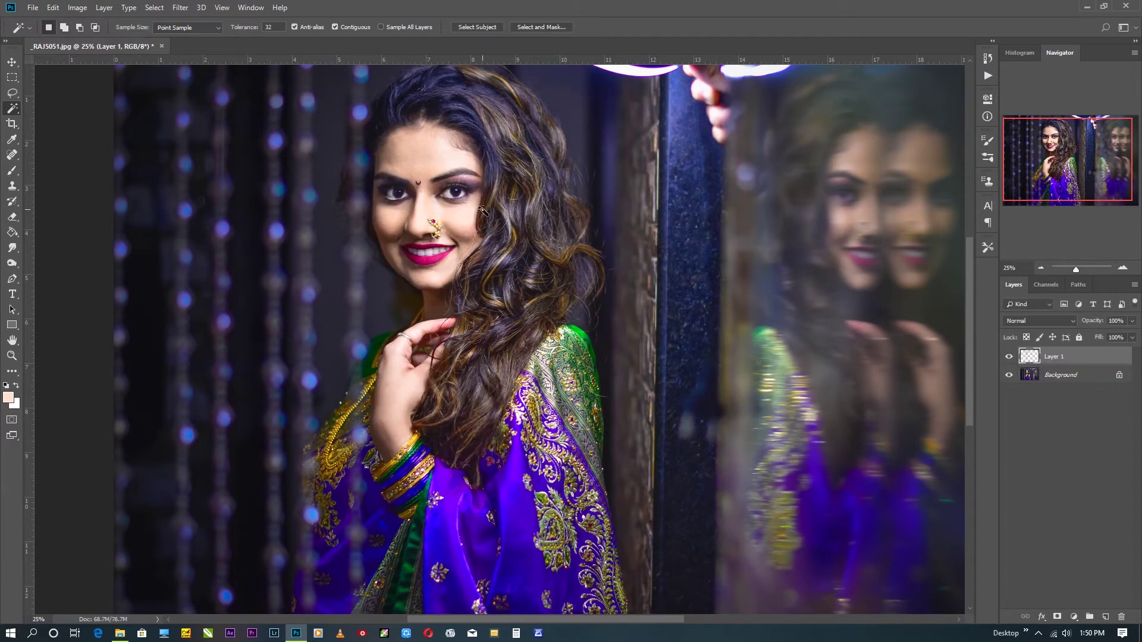
{"action": "left_click", "coordinate": [180, 7]}
{"action": "left_click", "coordinate": [345, 261]}
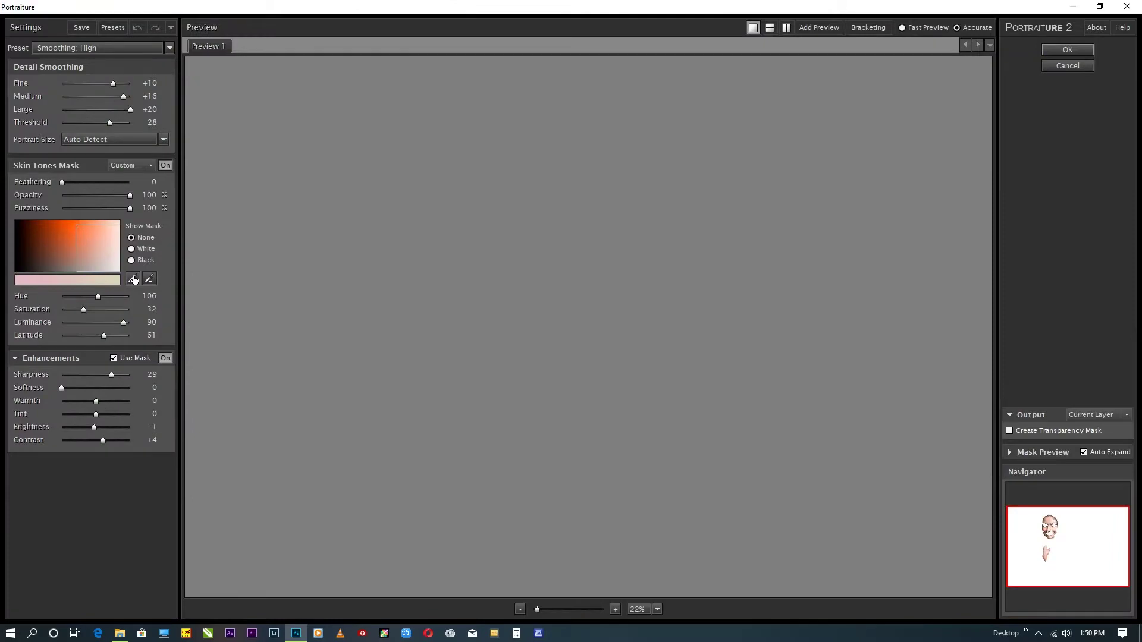
- Apply Portraiture smoothing, then rerun it with skin tone sampled from the face
{"action": "key", "text": "Return"}
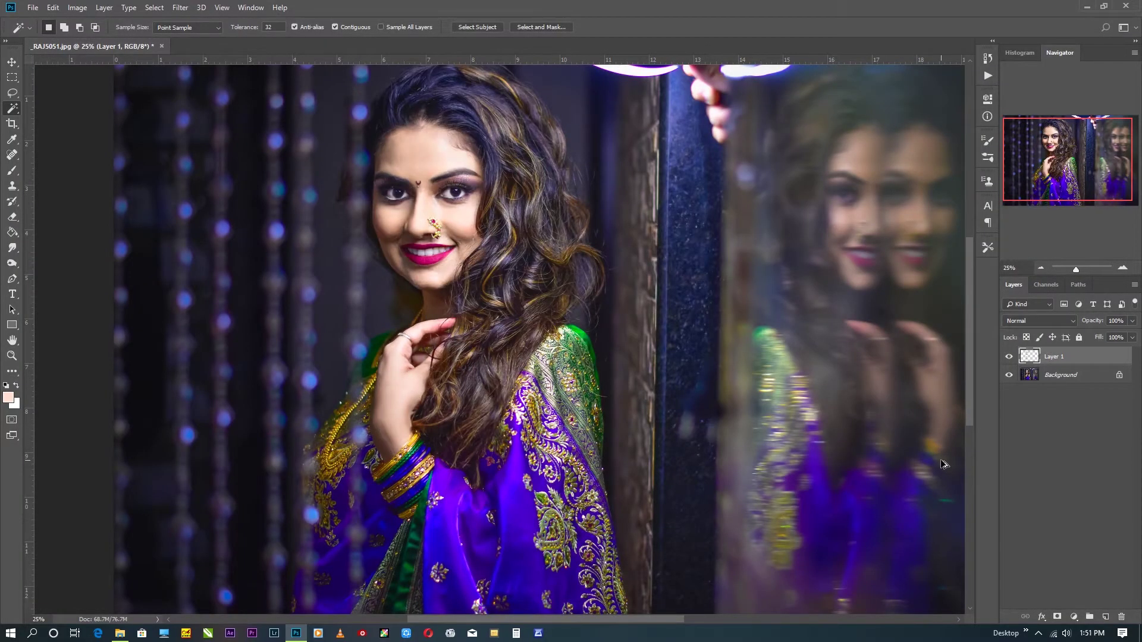
{"action": "left_click", "coordinate": [180, 8]}
{"action": "left_click", "coordinate": [345, 261]}
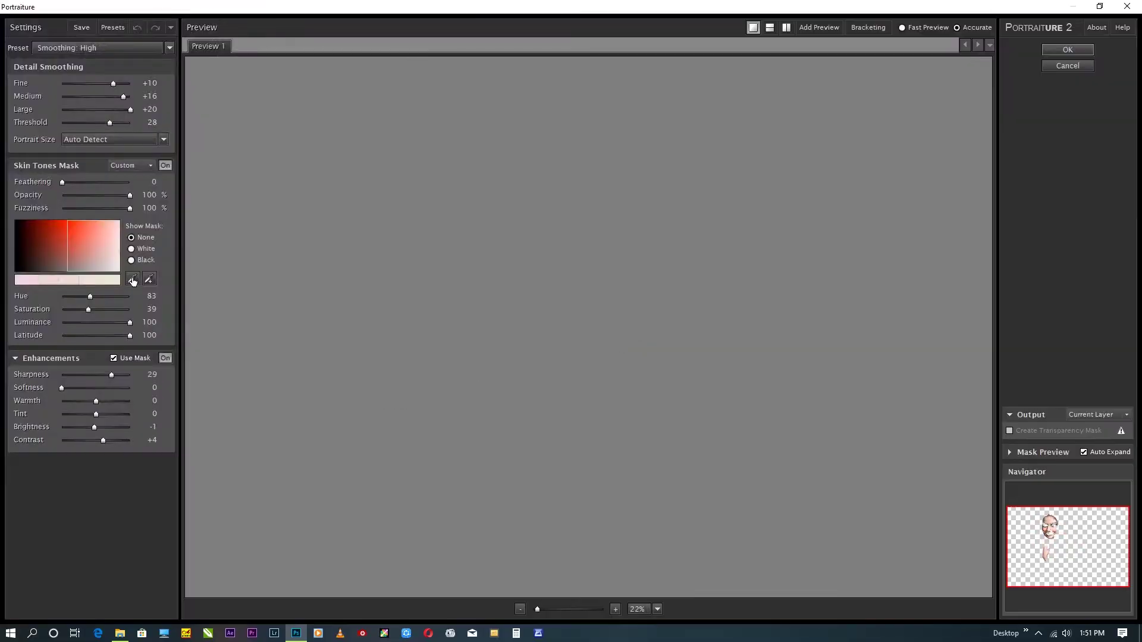
{"action": "left_click", "coordinate": [133, 282]}
{"action": "left_click", "coordinate": [507, 213]}
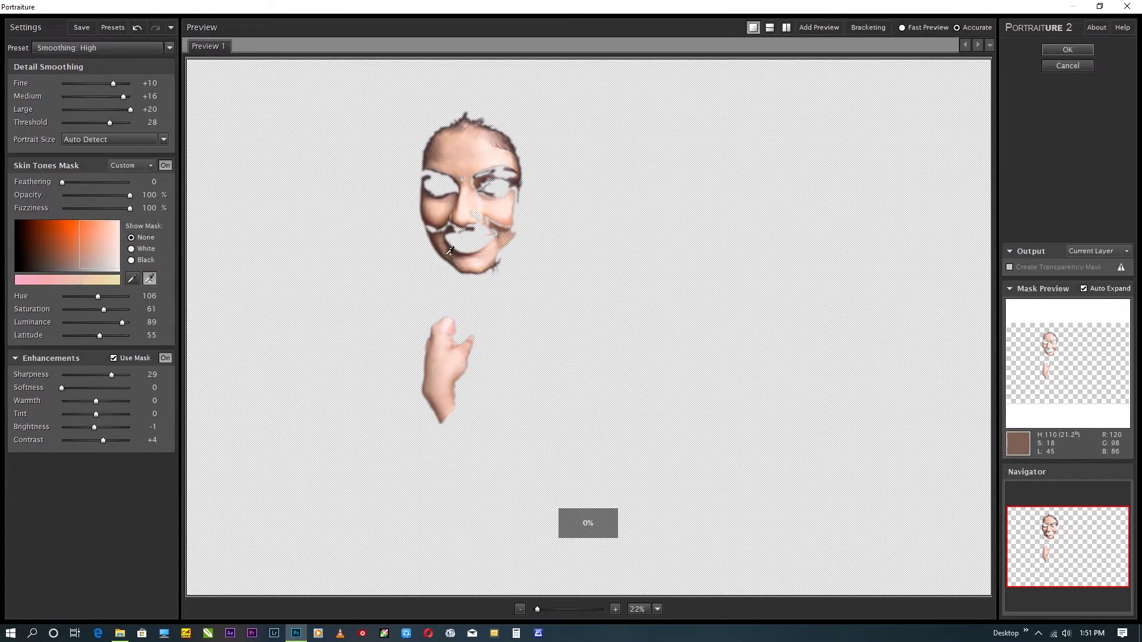
{"action": "key", "text": "Return"}
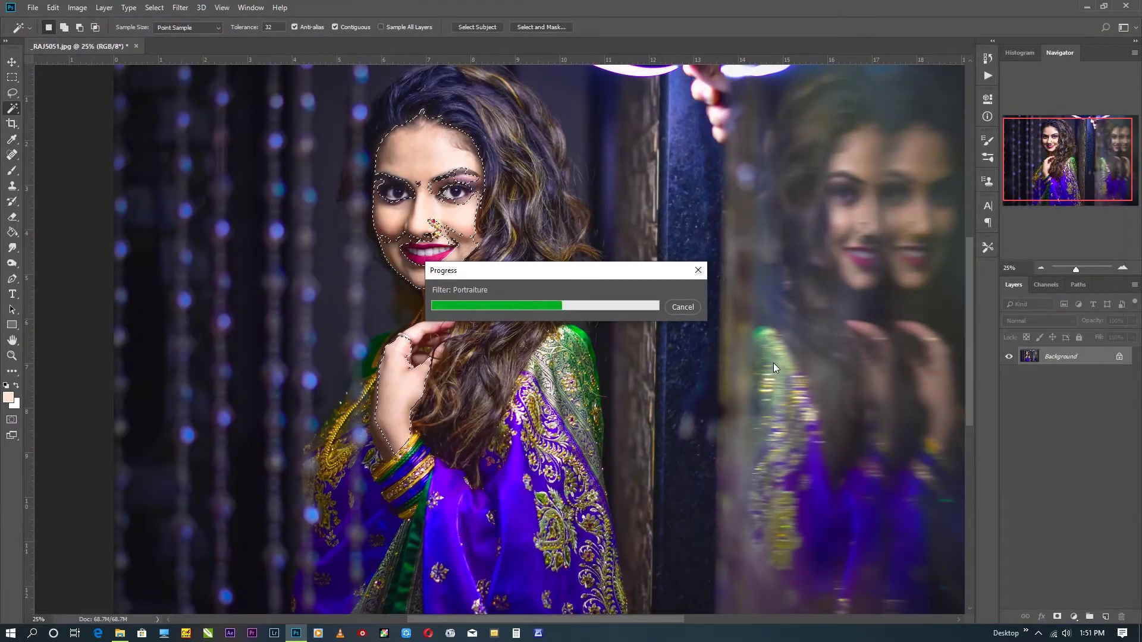
- Run Portraiture smoothing once more and duplicate the smoothed layer
{"action": "key", "text": "m"}
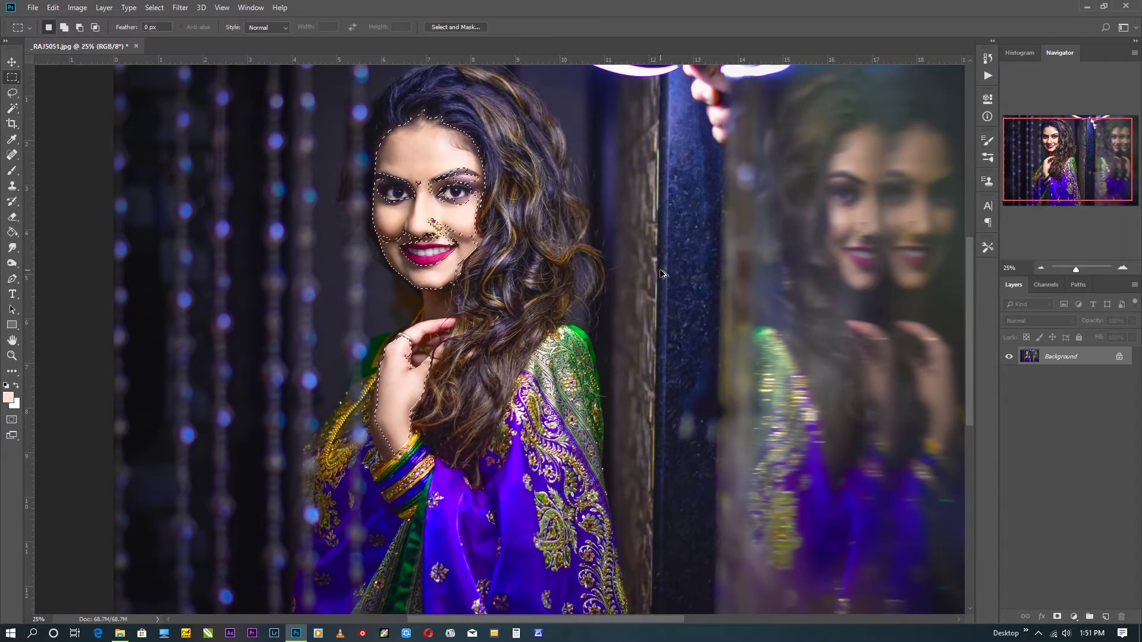
{"action": "left_click", "coordinate": [181, 7]}
{"action": "left_click", "coordinate": [369, 257]}
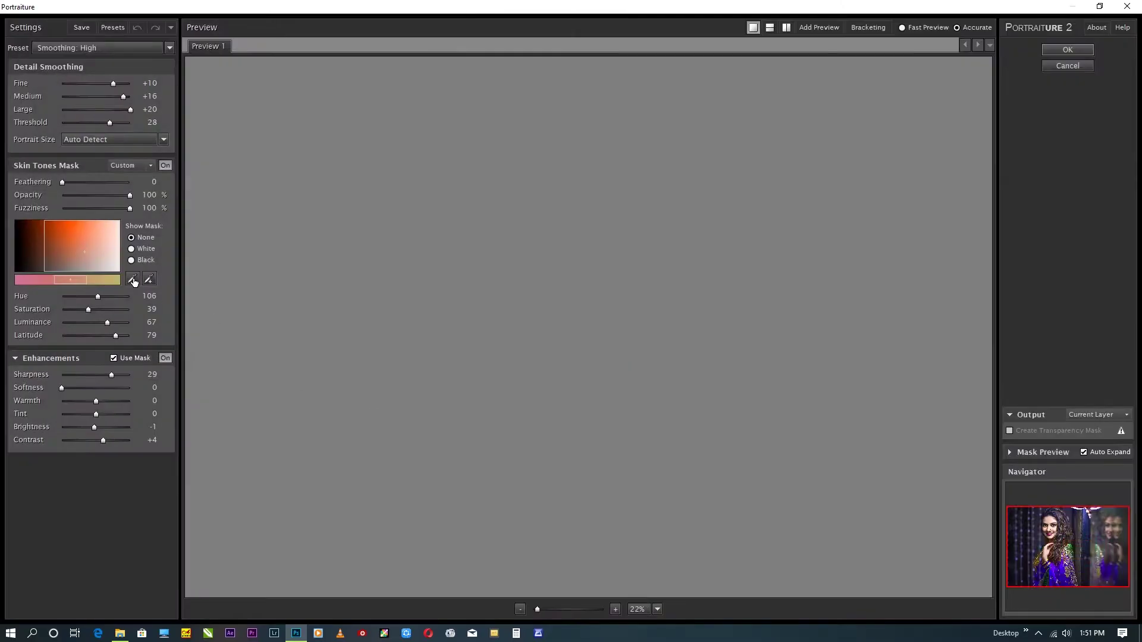
{"action": "key", "text": "Return"}
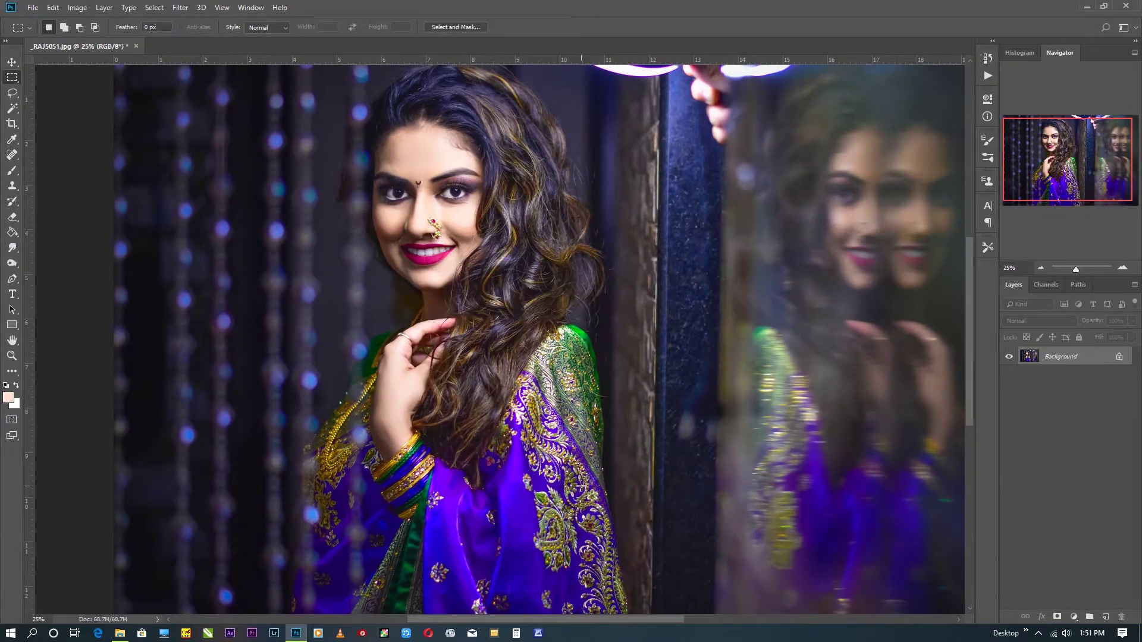
{"action": "key", "text": "ctrl+j"}
{"action": "scroll", "coordinate": [442, 164], "scroll_direction": "up", "scroll_amount": 1}
{"action": "scroll", "coordinate": [443, 164], "scroll_direction": "up", "scroll_amount": 2}
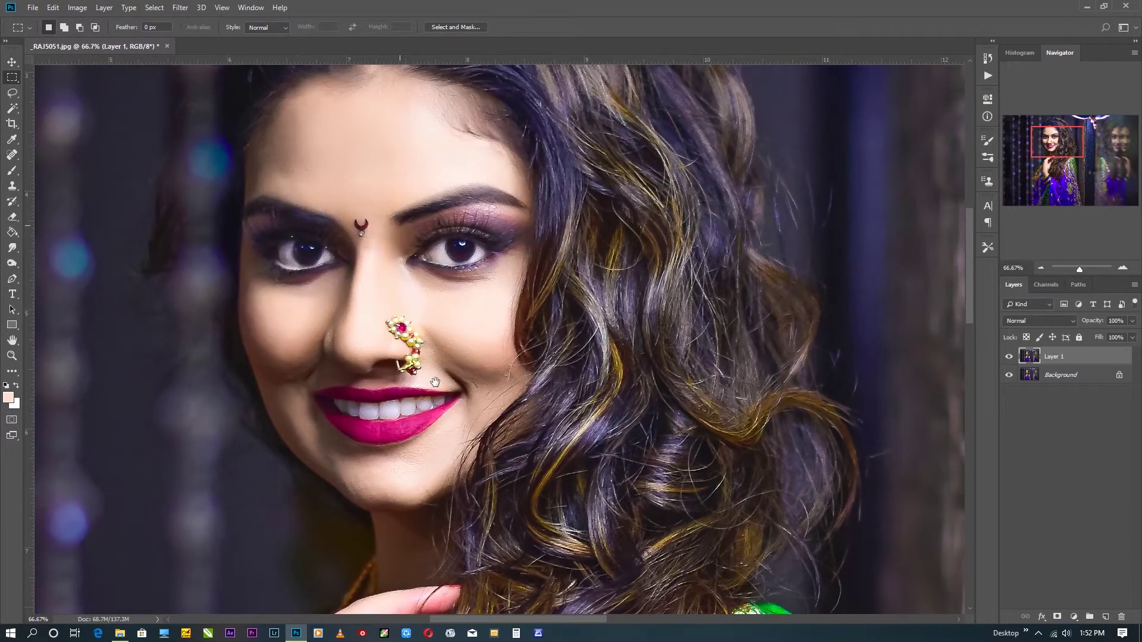
- Dodge the hair on the right, then enlarge the Dodge brush to 125 for the face and hand
{"action": "left_click", "coordinate": [12, 263]}
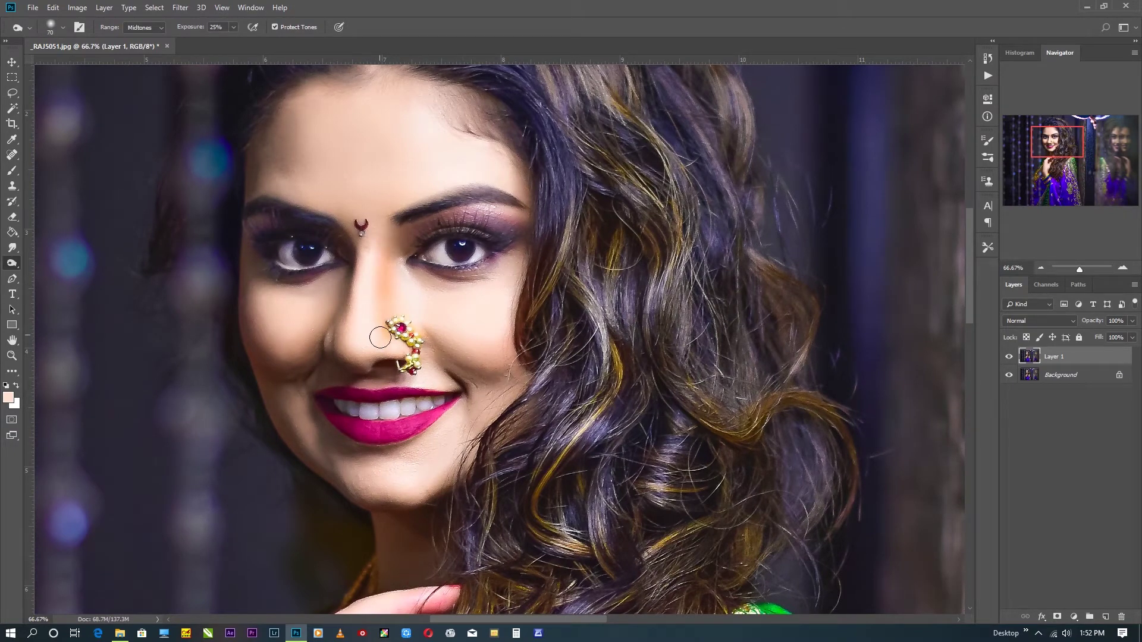
{"action": "scroll", "coordinate": [798, 446], "scroll_direction": "down", "scroll_amount": 2}
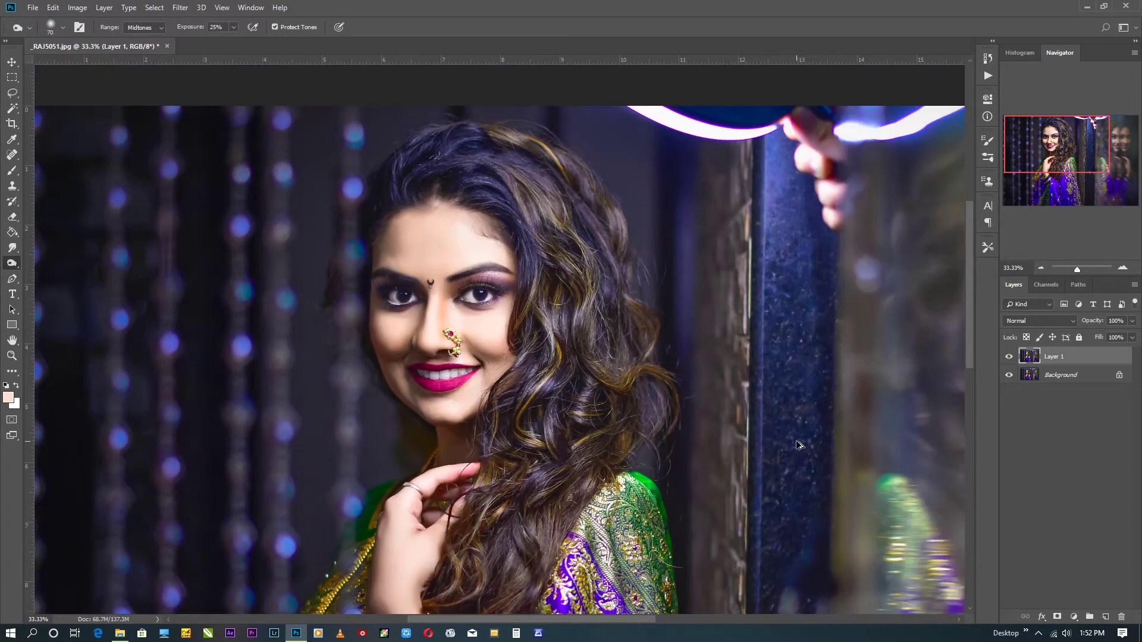
{"action": "left_click_drag", "start_coordinate": [572, 408], "coordinate": [946, 412]}
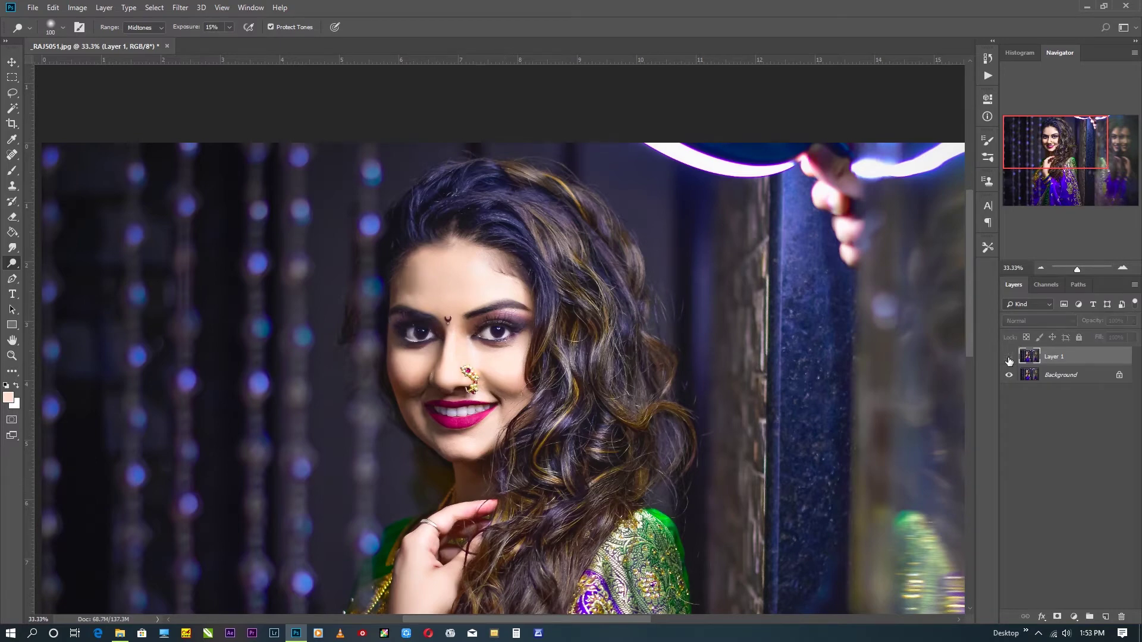
{"action": "left_click_drag", "start_coordinate": [531, 405], "coordinate": [567, 283]}
{"action": "key", "text": "bracketright"}
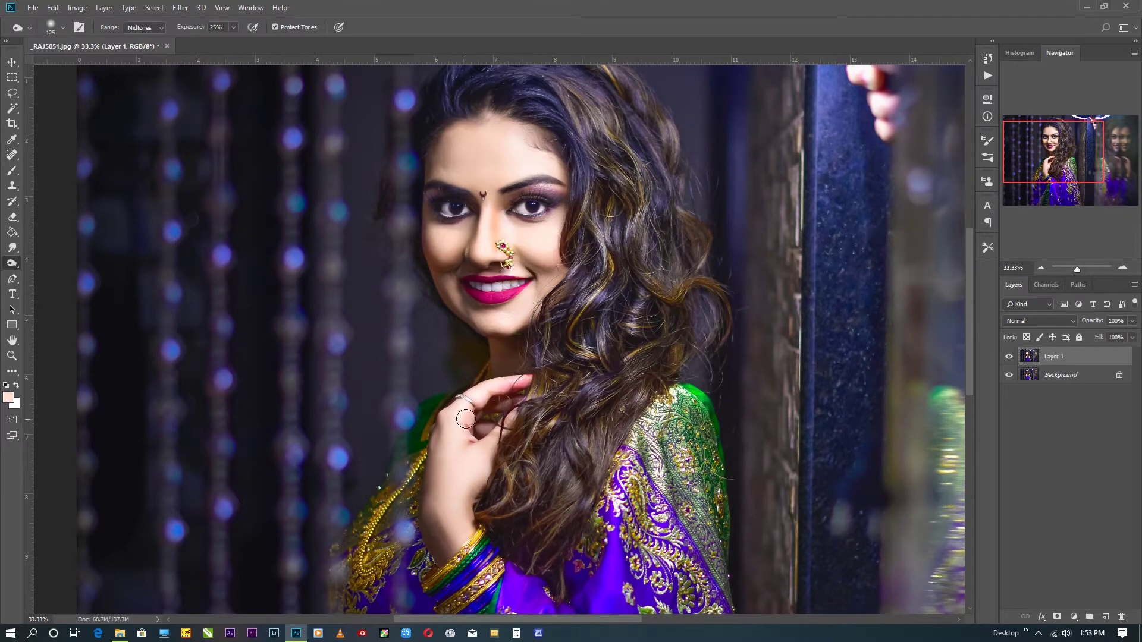
- Duplicate the smoothed layer, blend it in Vivid Light, and run High Pass at 0.8 px
{"action": "key", "text": "ctrl+j"}
{"action": "left_click", "coordinate": [1039, 321]}
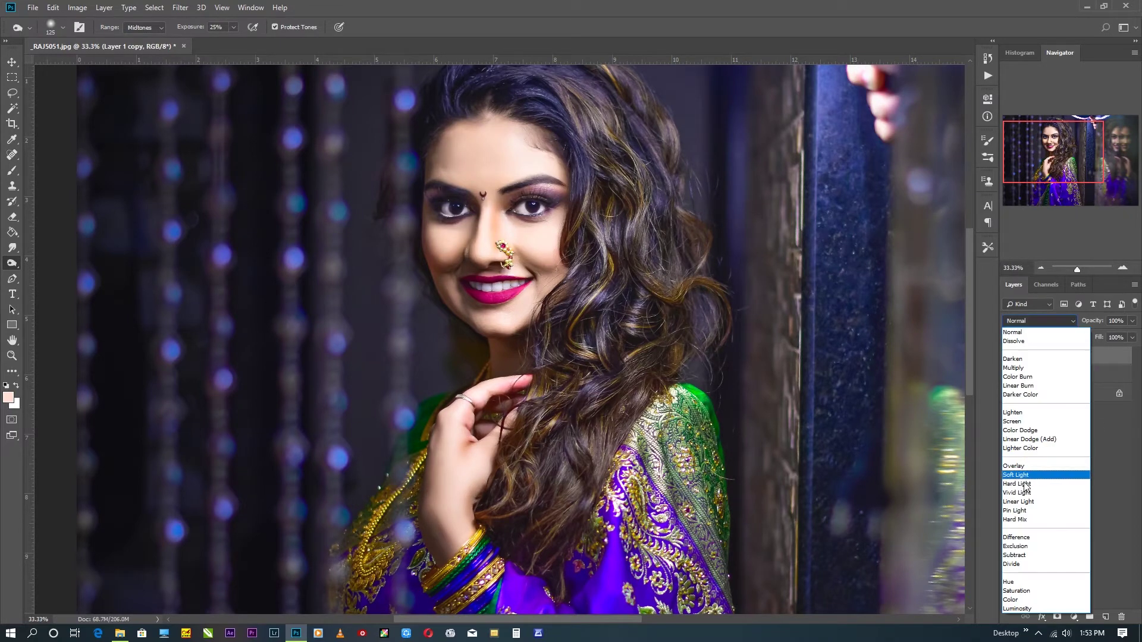
{"action": "left_click", "coordinate": [1035, 494]}
{"action": "left_click", "coordinate": [180, 8]}
{"action": "left_click", "coordinate": [357, 255]}
{"action": "left_click_drag", "start_coordinate": [530, 130], "coordinate": [681, 152]}
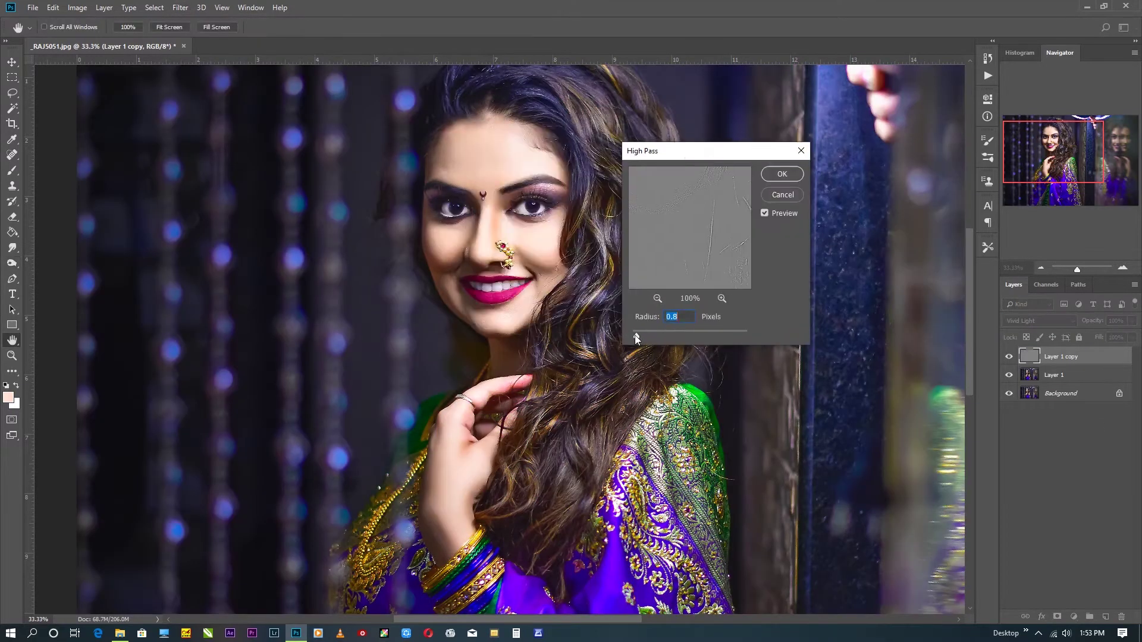
{"action": "left_click", "coordinate": [782, 174]}
- Paint the sharpening mask over the forehead, mouth, chin, eyes and brow
{"action": "key", "text": "m"}
{"action": "scroll", "coordinate": [453, 292], "scroll_direction": "up", "scroll_amount": 4}
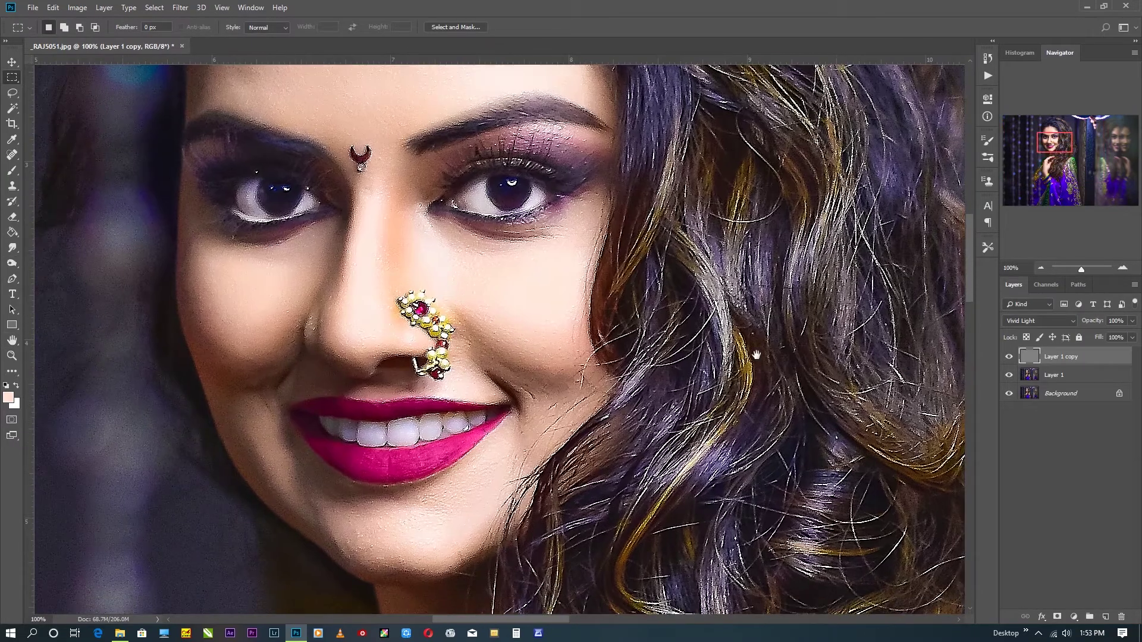
{"action": "key", "text": "b"}
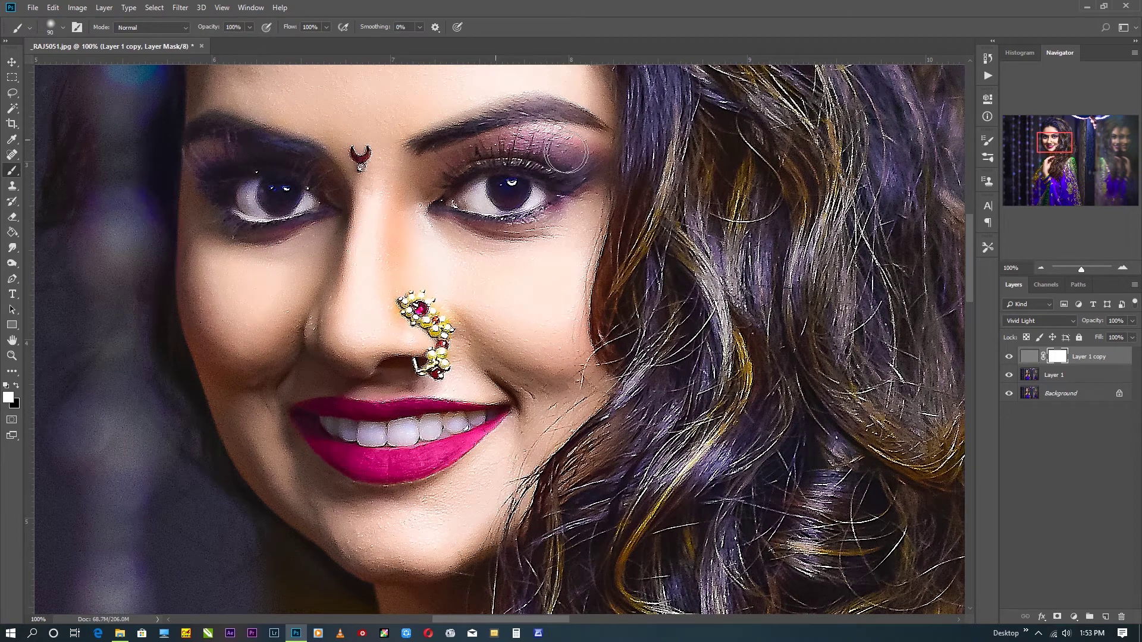
{"action": "left_click_drag", "start_coordinate": [488, 262], "coordinate": [484, 312]}
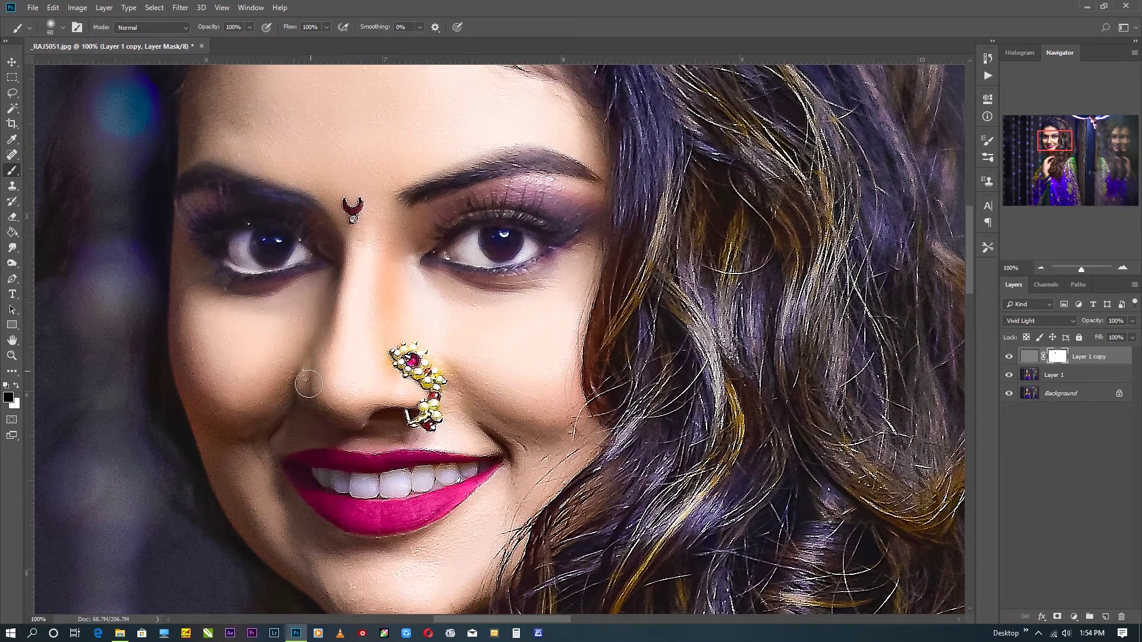
{"action": "left_click_drag", "start_coordinate": [542, 447], "coordinate": [499, 348]}
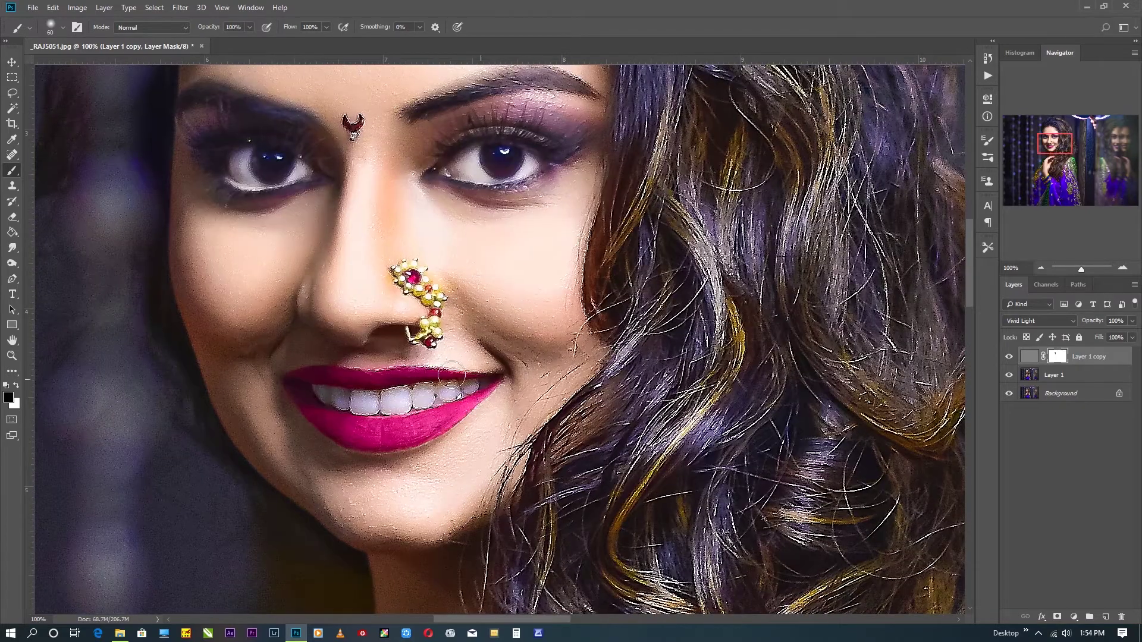
{"action": "left_click_drag", "start_coordinate": [299, 295], "coordinate": [291, 434]}
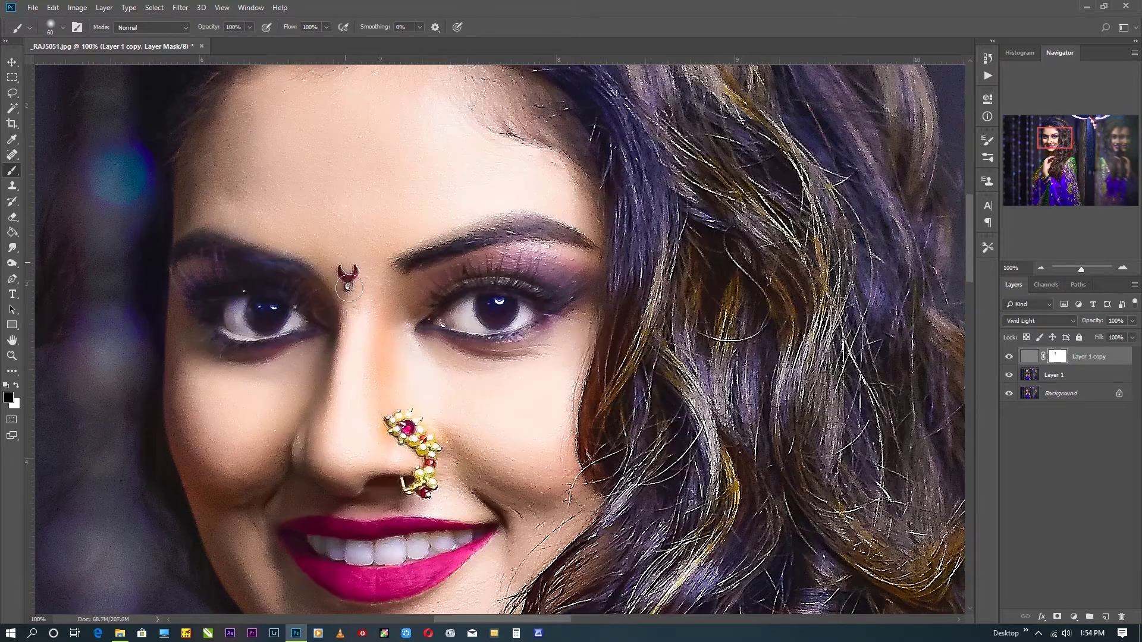
{"action": "left_click_drag", "start_coordinate": [404, 261], "coordinate": [345, 248]}
{"action": "scroll", "coordinate": [595, 241], "scroll_direction": "down", "scroll_amount": 3}
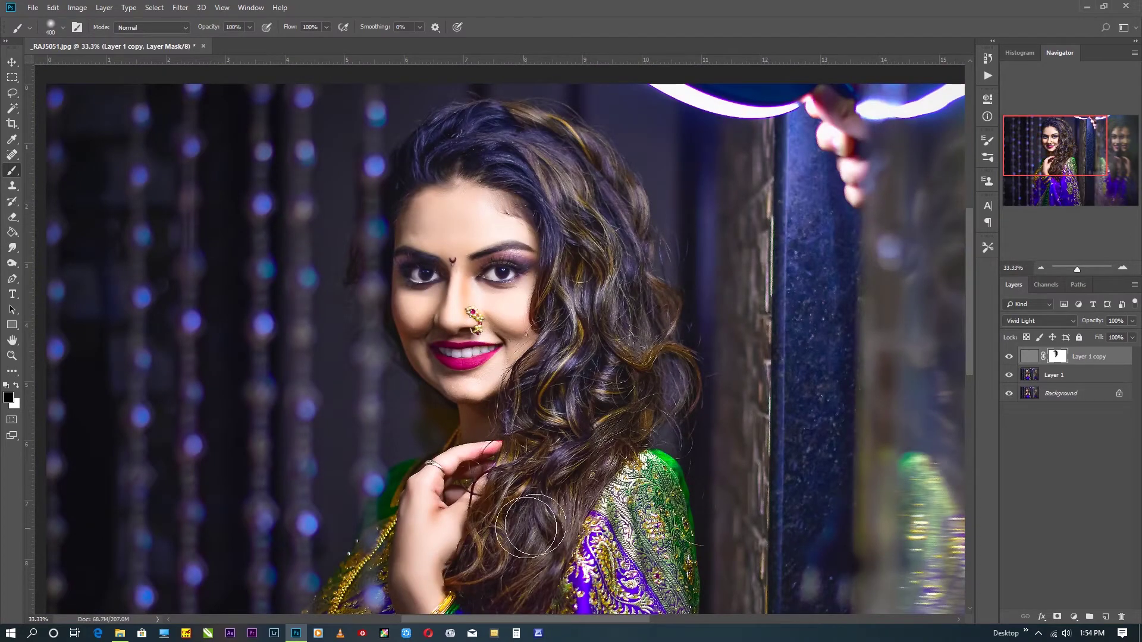
{"action": "scroll", "coordinate": [530, 526], "scroll_direction": "down", "scroll_amount": 2}
{"action": "scroll", "coordinate": [742, 368], "scroll_direction": "down", "scroll_amount": 2}
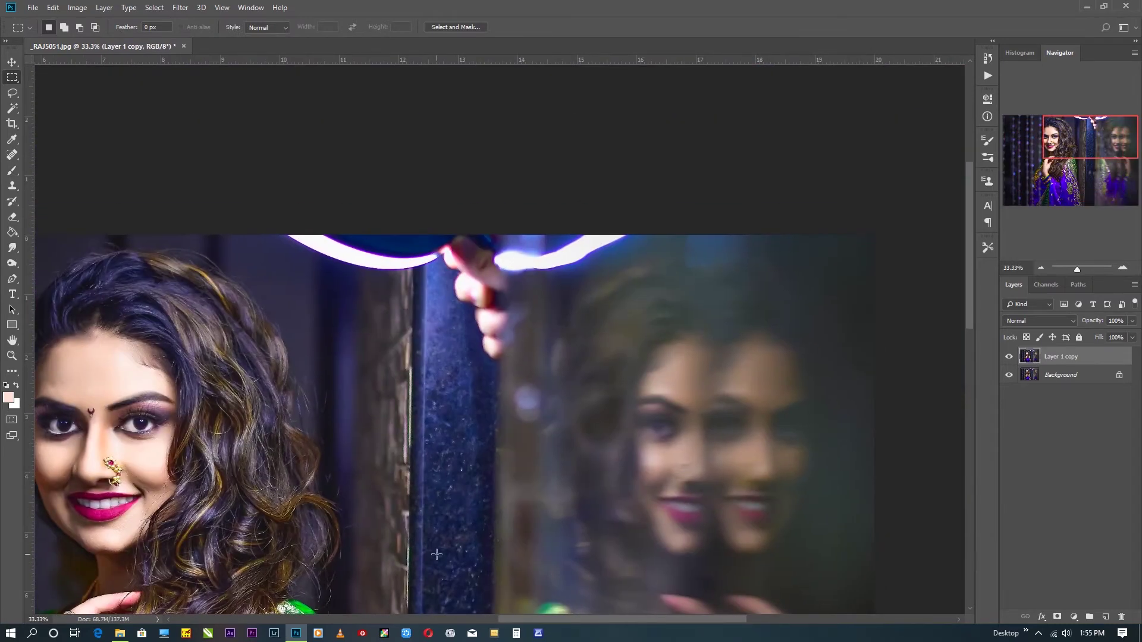
- Patch out the hand and ring light at the top using nearby clean wall
{"action": "key", "text": "j"}
{"action": "left_click_drag", "start_coordinate": [277, 235], "coordinate": [331, 273]}
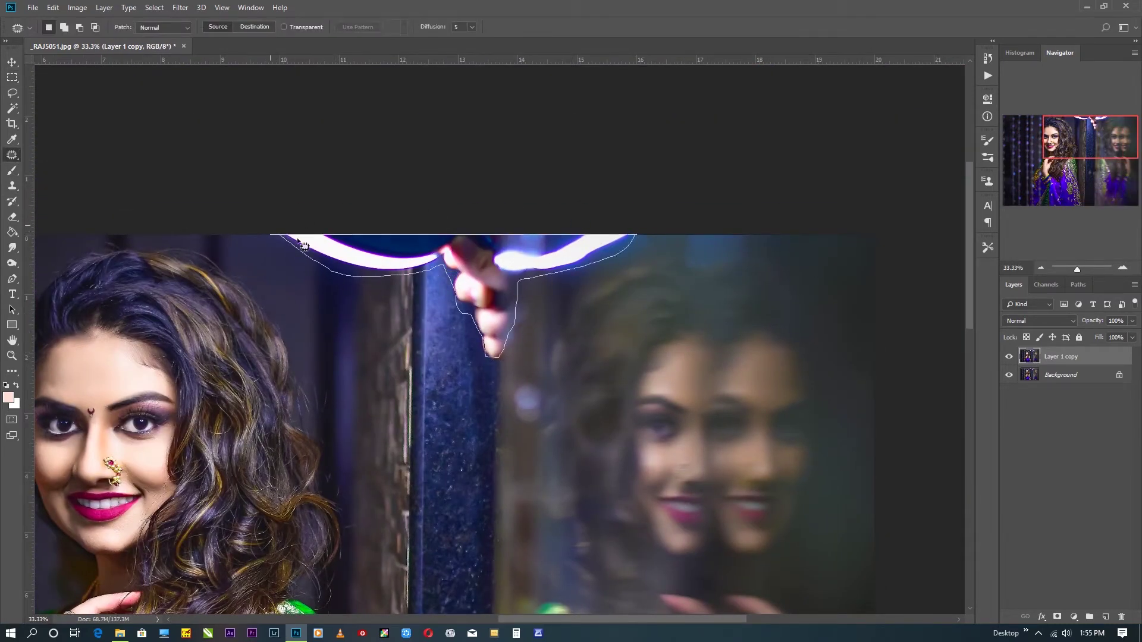
{"action": "left_click_drag", "start_coordinate": [304, 246], "coordinate": [443, 279]}
{"action": "key", "text": "ctrl+d"}
- Add a new empty layer, zoom out to the whole image, and switch to the Brush
{"action": "key", "text": "m"}
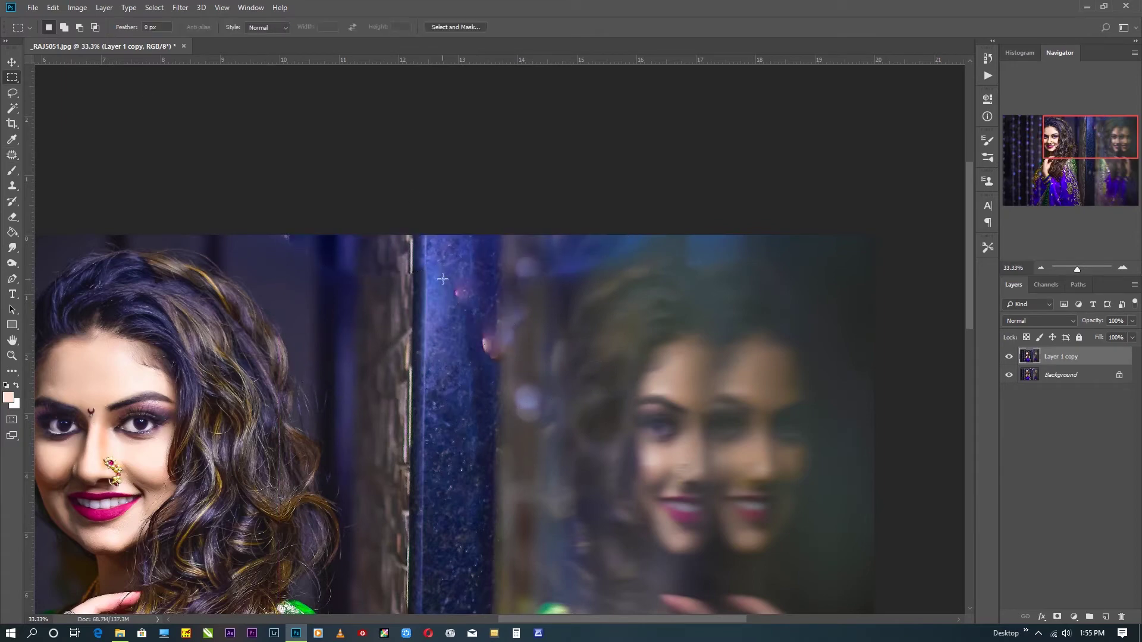
{"action": "left_click", "coordinate": [1106, 617]}
{"action": "key", "text": "ctrl+minus"}
{"action": "key", "text": "ctrl+minus"}
{"action": "key", "text": "b"}
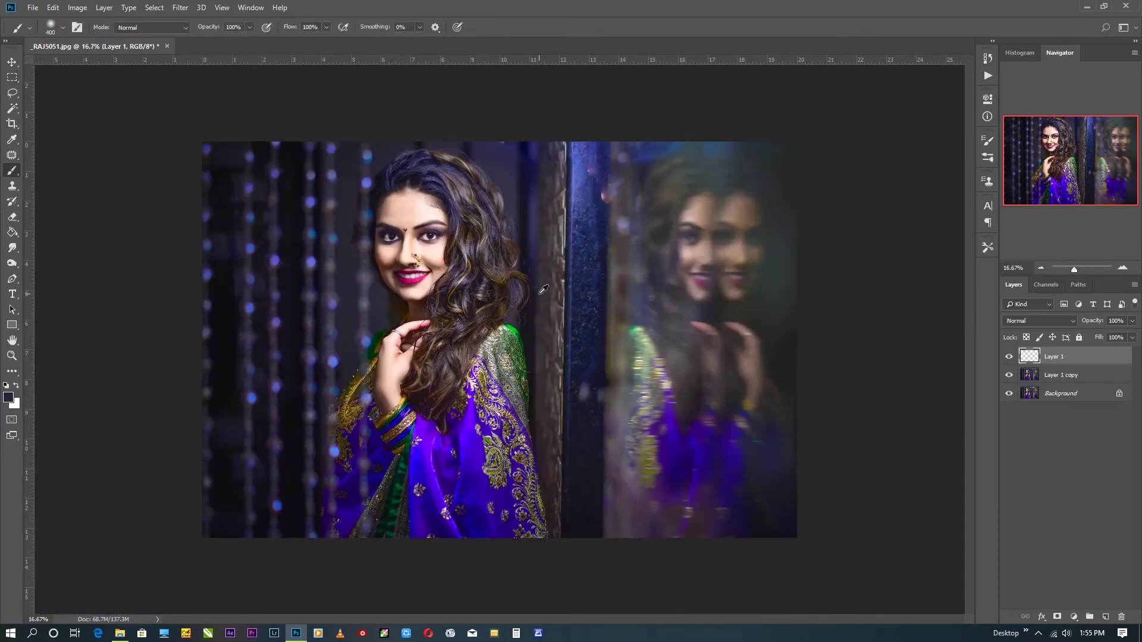
- Paint the pillar dark at 76% opacity with a 1100 brush and set the layer Fill to 98%
{"action": "key", "text": "7"}
{"action": "key", "text": "6"}
{"action": "key", "text": "bracketleft"}
{"action": "mouse_move", "coordinate": [591, 173]}
{"action": "left_mouse_down"}
{"action": "mouse_move", "coordinate": [586, 524]}
{"action": "mouse_move", "coordinate": [599, 595]}
{"action": "left_mouse_up"}
{"action": "left_click_drag", "start_coordinate": [1132, 342], "coordinate": [1129, 351]}
- Erase the dark overspill near the reflection and merge the paint layer down
{"action": "key", "text": "e"}
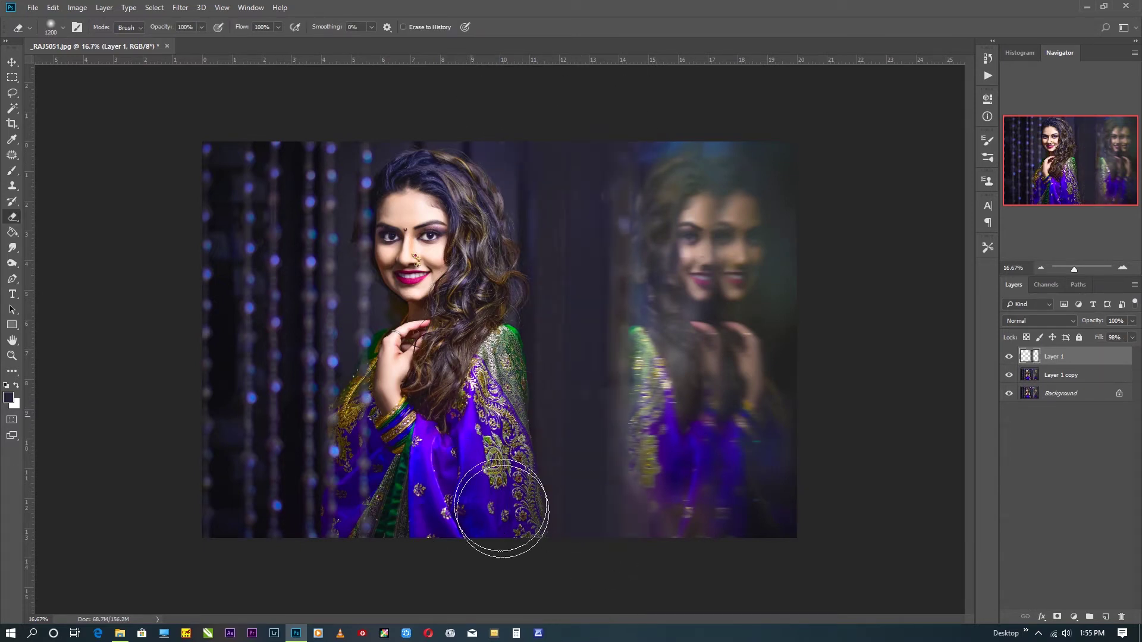
{"action": "left_click_drag", "start_coordinate": [654, 494], "coordinate": [662, 370]}
{"action": "key", "text": "m"}
{"action": "right_click", "coordinate": [1065, 357]}
{"action": "left_click", "coordinate": [951, 475]}
{"action": "key", "text": "ctrl+plus"}
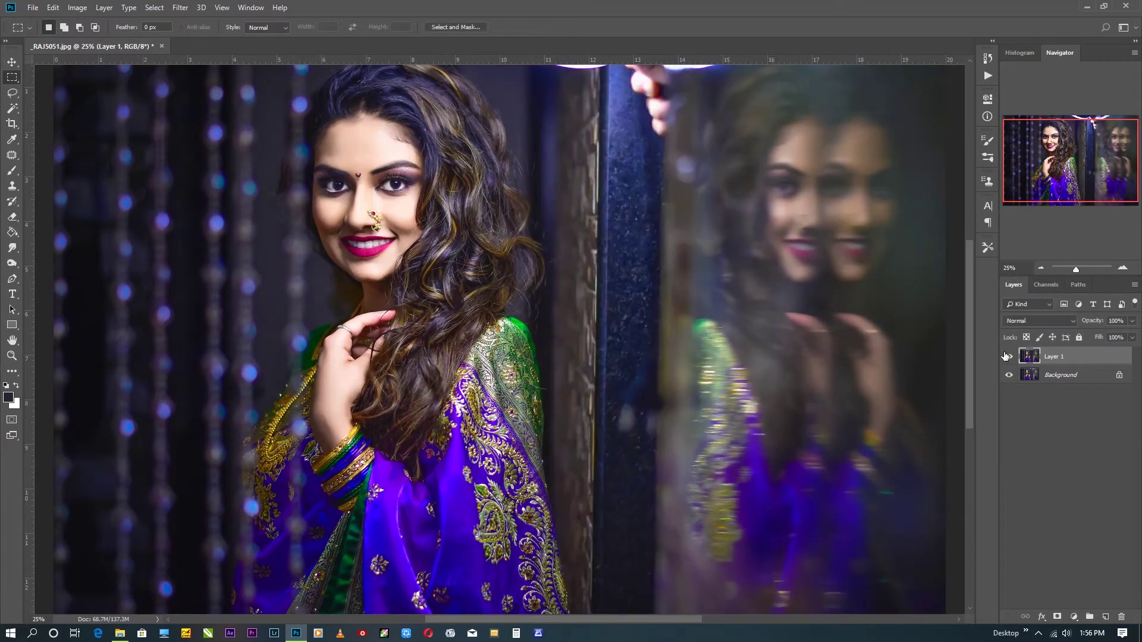
{"action": "key", "text": "ctrl+minus"}
- In the Camera Raw Filter, pull Highlights down and set Whites to -38
{"action": "left_click", "coordinate": [180, 7]}
{"action": "left_click", "coordinate": [208, 70]}
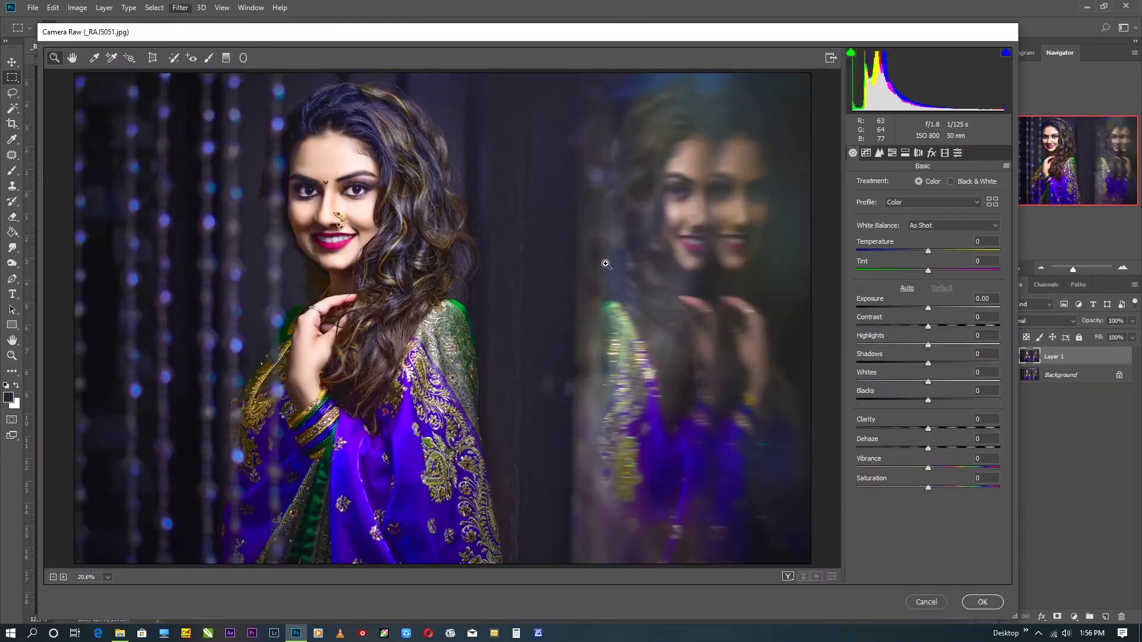
{"action": "left_click_drag", "start_coordinate": [924, 345], "coordinate": [901, 382]}
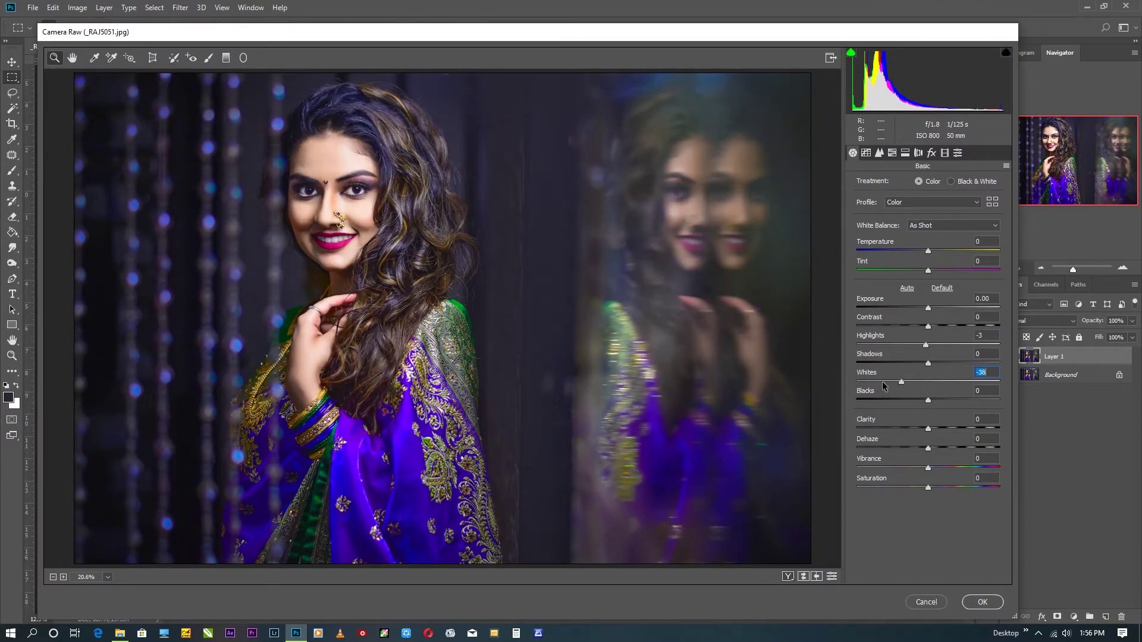
- Adjust the Oranges in the HSL panel and apply the Camera Raw grade
{"action": "left_click", "coordinate": [892, 152]}
{"action": "left_click", "coordinate": [951, 184]}
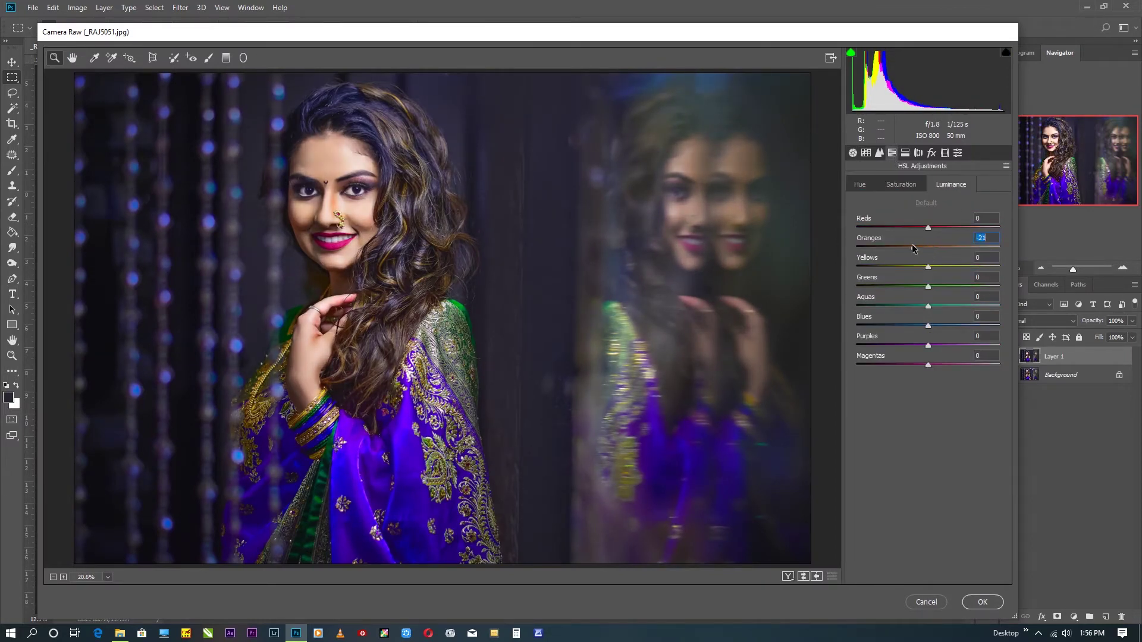
{"action": "left_click", "coordinate": [902, 185]}
{"action": "left_click", "coordinate": [860, 184]}
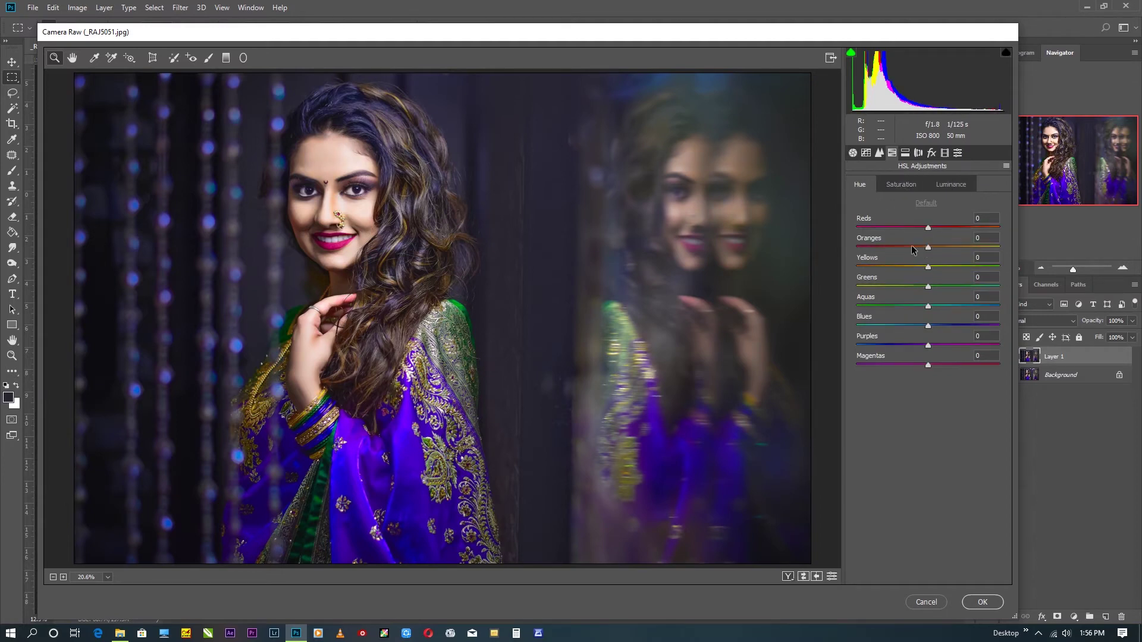
{"action": "left_click", "coordinate": [901, 184]}
{"action": "left_click", "coordinate": [951, 184]}
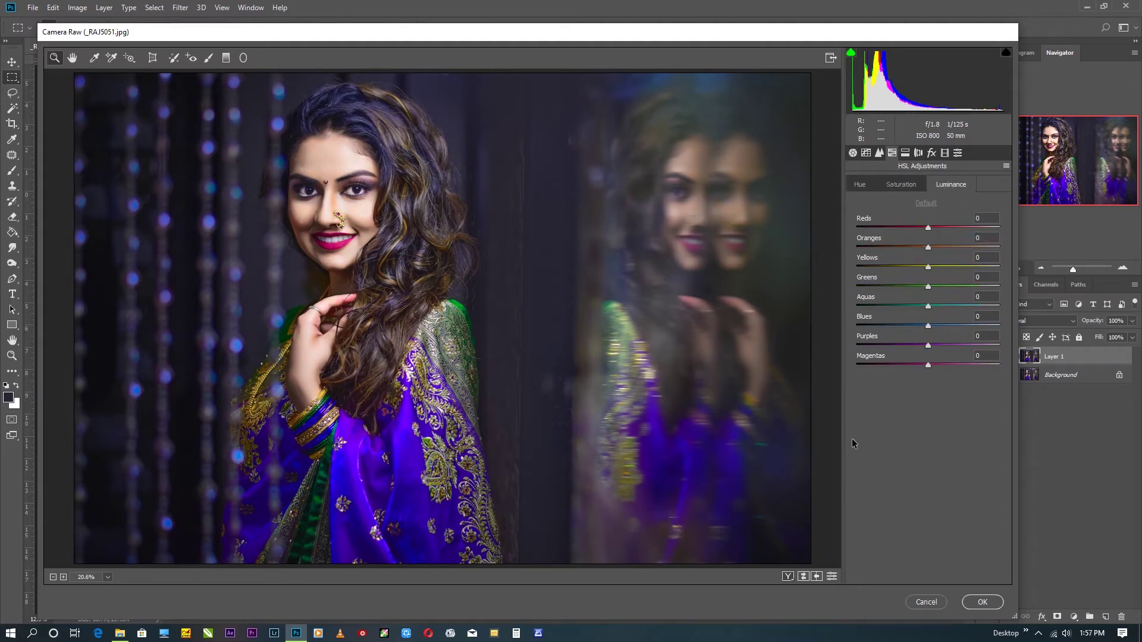
{"action": "left_click", "coordinate": [853, 153]}
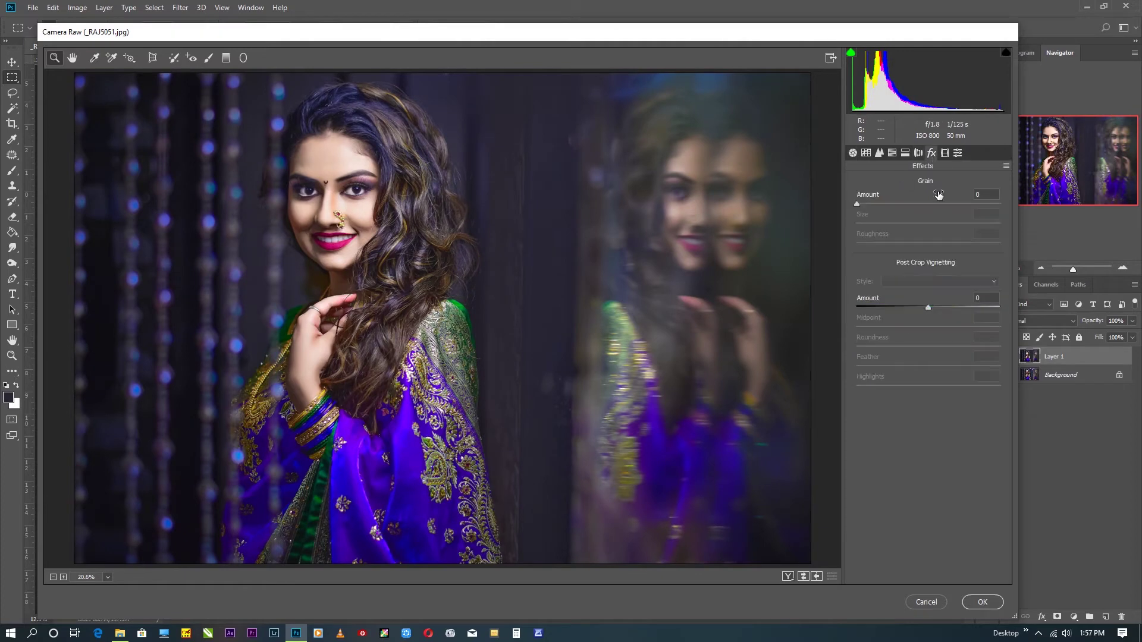
{"action": "left_click", "coordinate": [982, 602]}
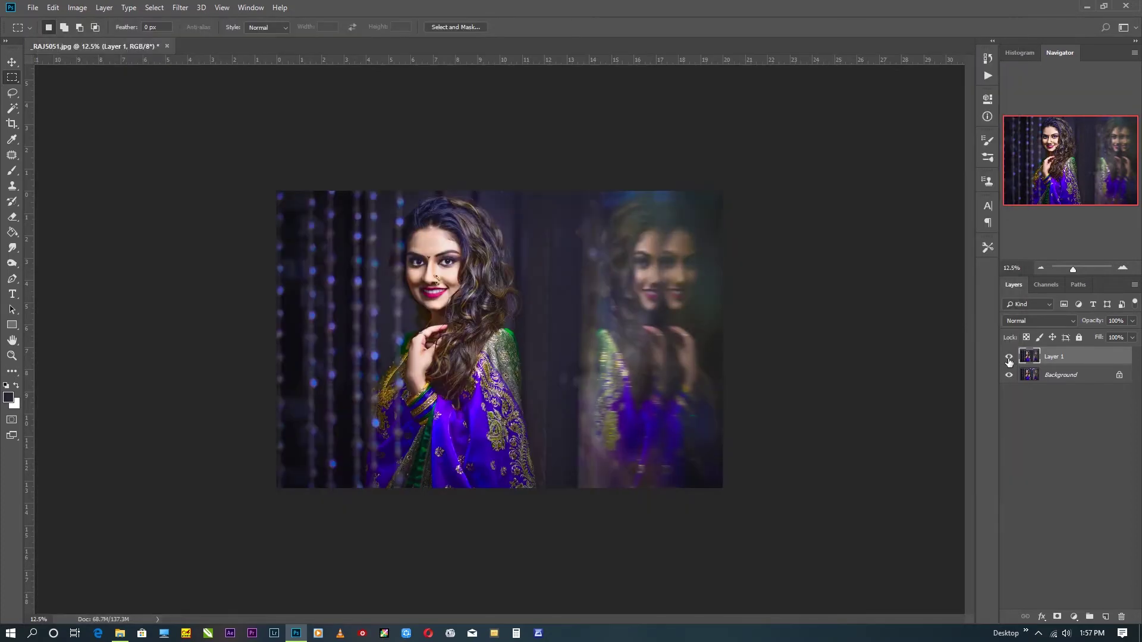
- Compare the graded layer against the original, flatten the image, and save it as a maximum-quality JPEG
{"action": "key", "text": "ctrl+plus"}
{"action": "left_click", "coordinate": [1009, 357]}
{"action": "left_click", "coordinate": [1009, 356]}
{"action": "left_click", "coordinate": [1010, 357]}
{"action": "right_click", "coordinate": [1018, 369]}
{"action": "left_click", "coordinate": [1058, 493]}
{"action": "key", "text": "ctrl+s"}
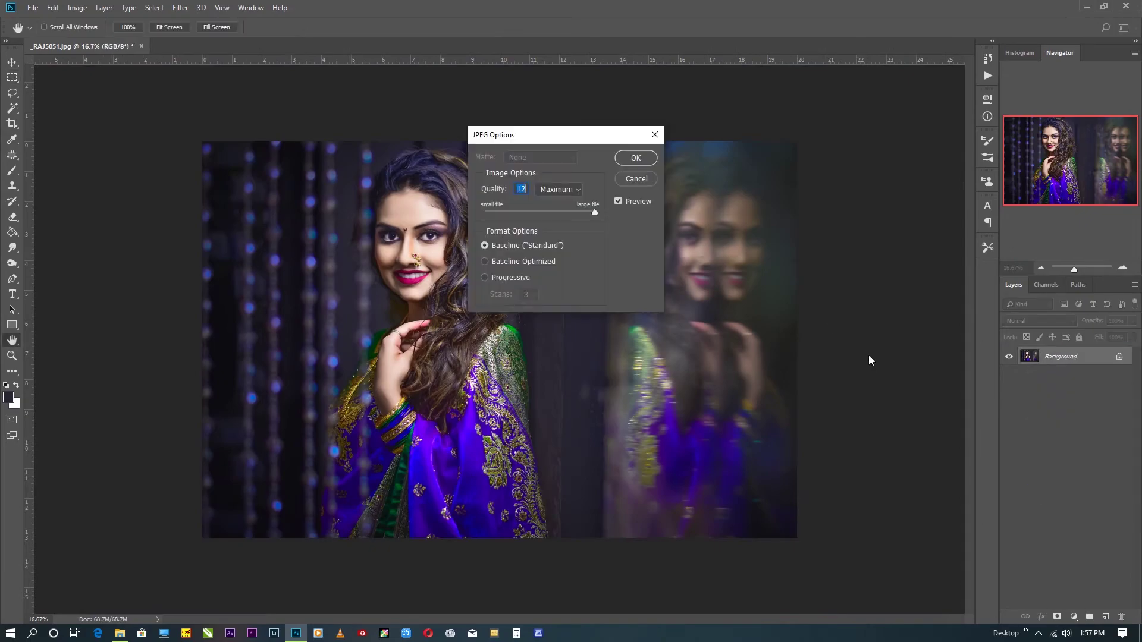
{"action": "key", "text": "Return"}
- Place the 'my logo' file over the portrait, scale it down, and position it at top centre
{"action": "left_click_drag", "start_coordinate": [68, 190], "coordinate": [499, 341]}
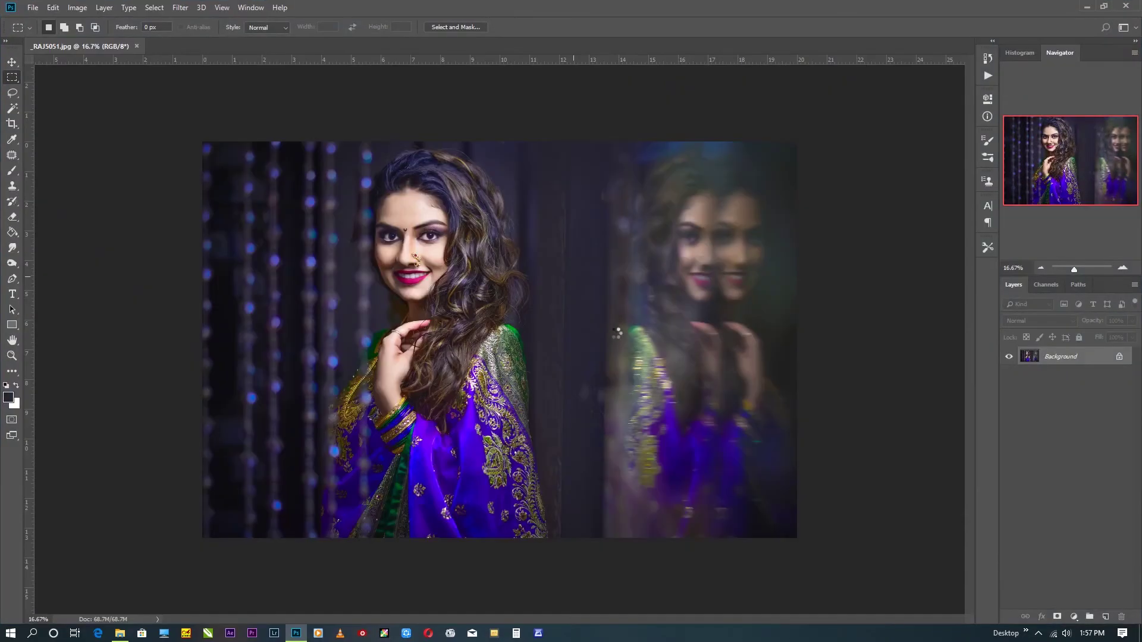
{"action": "left_click_drag", "start_coordinate": [597, 268], "coordinate": [580, 280]}
{"action": "key", "text": "Return"}
{"action": "left_click_drag", "start_coordinate": [577, 431], "coordinate": [598, 153]}
- Flatten the watermarked portrait and save it as a JPEG under a new name
{"action": "right_click", "coordinate": [1028, 362]}
{"action": "left_click", "coordinate": [1067, 486]}
{"action": "key", "text": "ctrl+shift+s"}
{"action": "key", "text": "Return"}
{"action": "key", "text": "Return"}
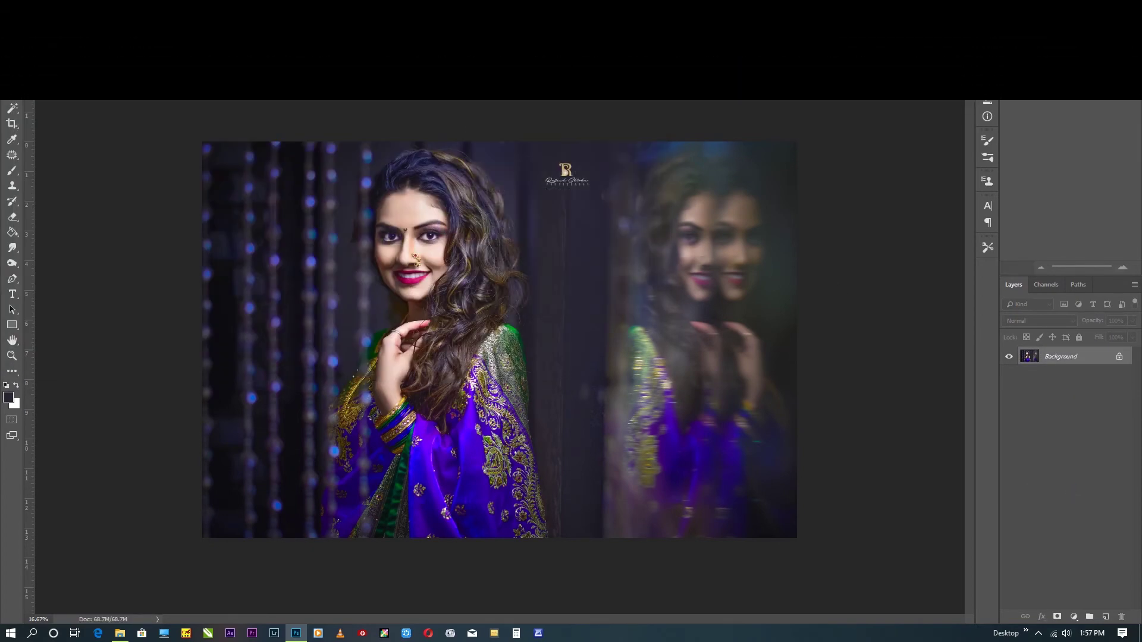